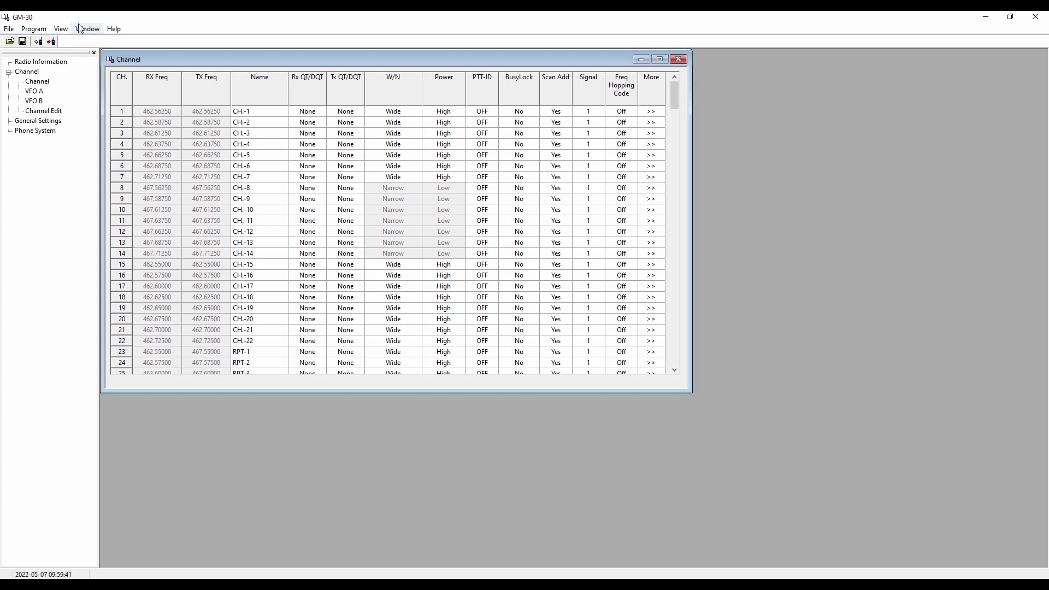
pyautogui.click(11, 31)
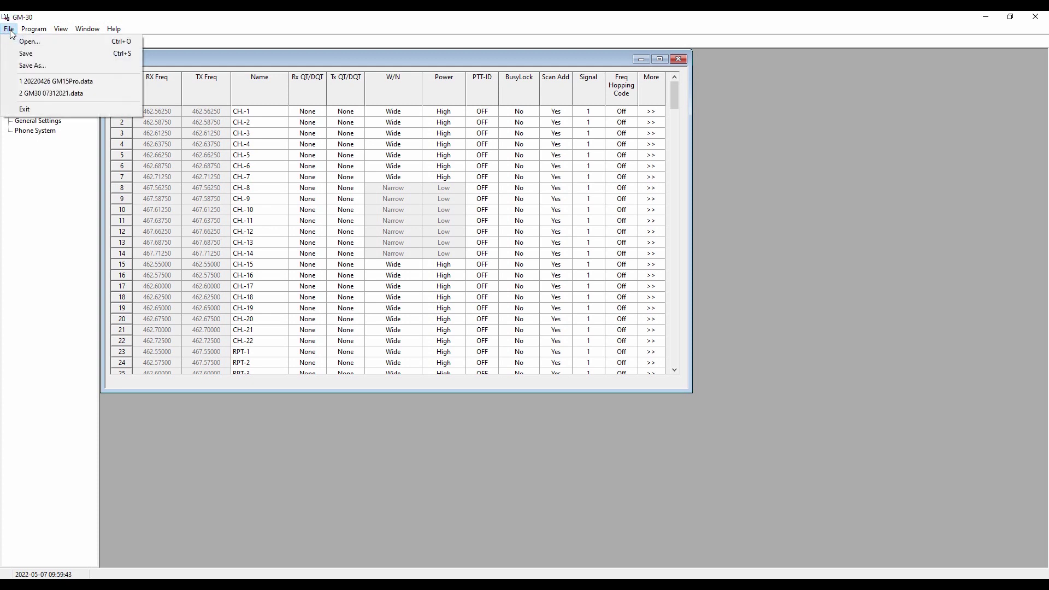
pyautogui.moveTo(36, 32)
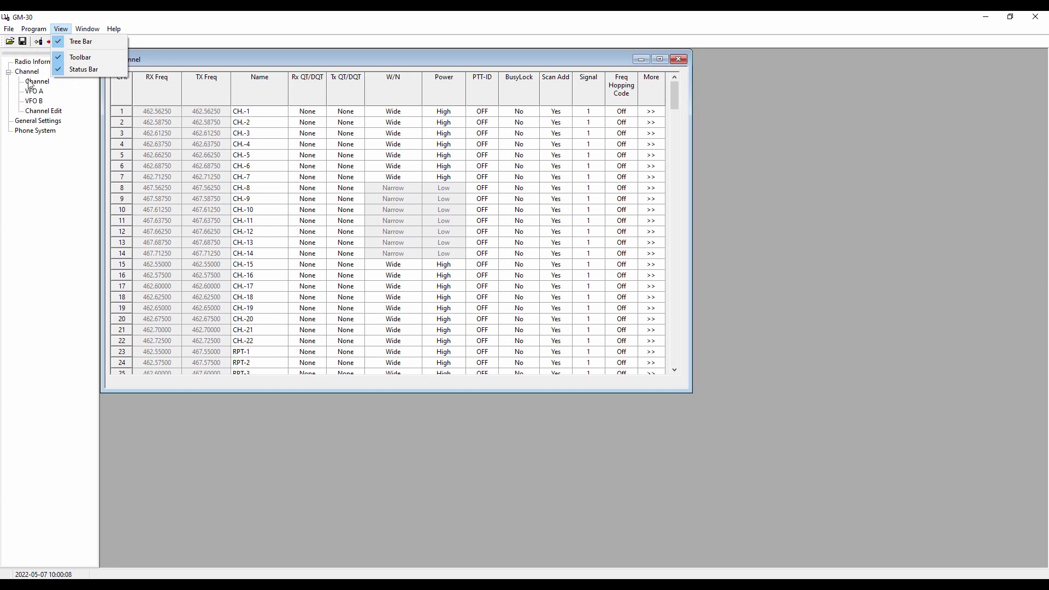
pyautogui.click(89, 29)
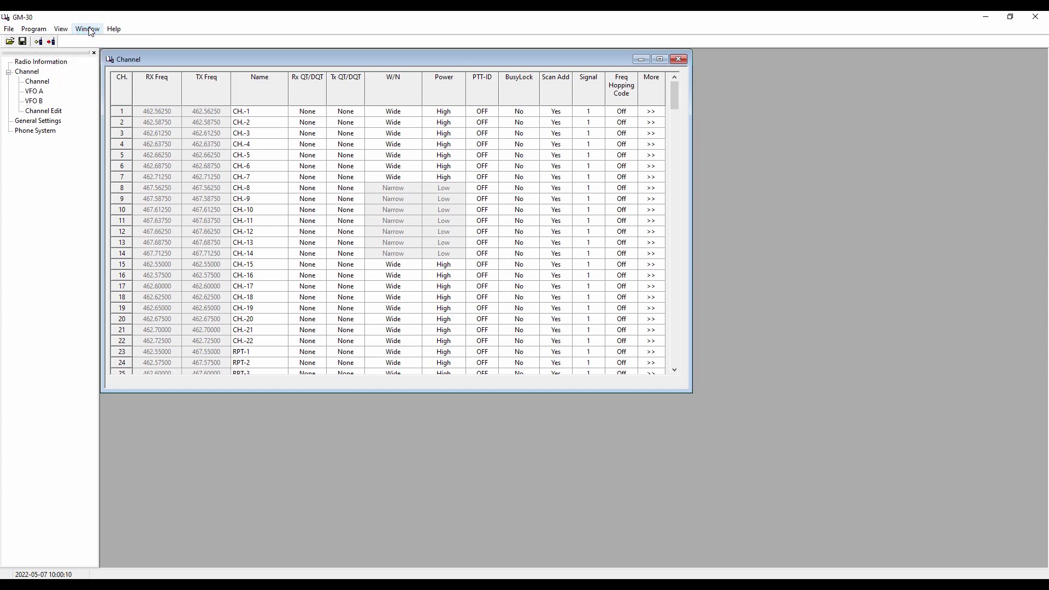
pyautogui.click(90, 30)
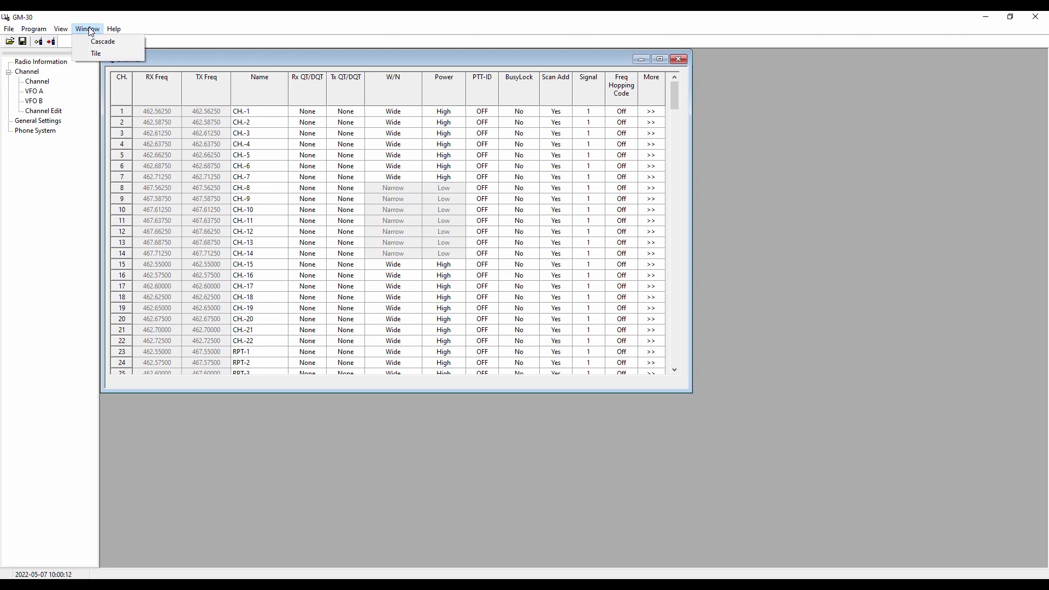
pyautogui.moveTo(115, 30)
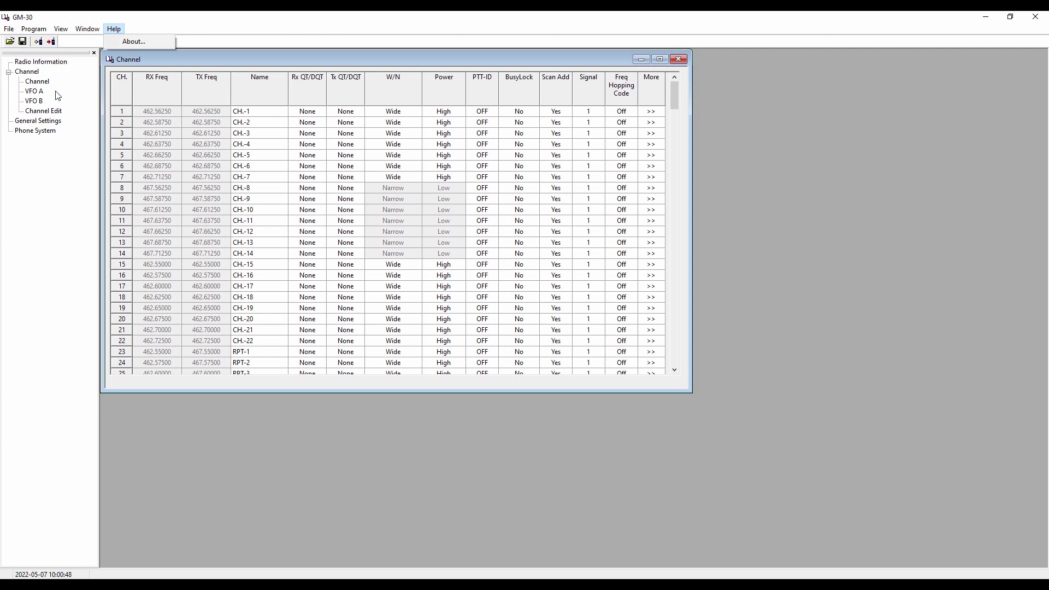
pyautogui.click(57, 62)
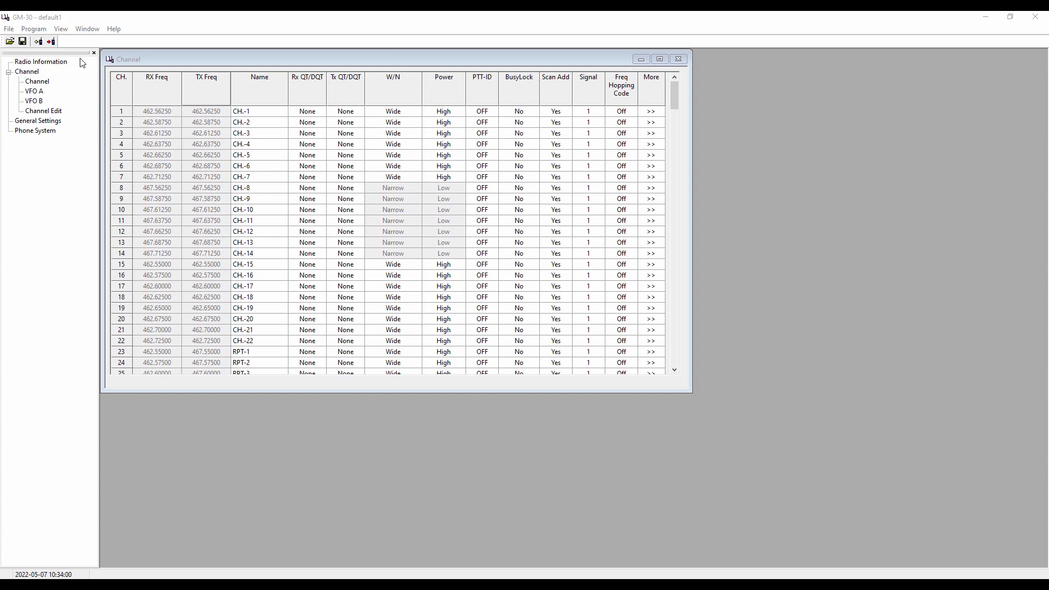
# Set the communication port to COM4 and read the data from the radio
pyautogui.click(42, 30)
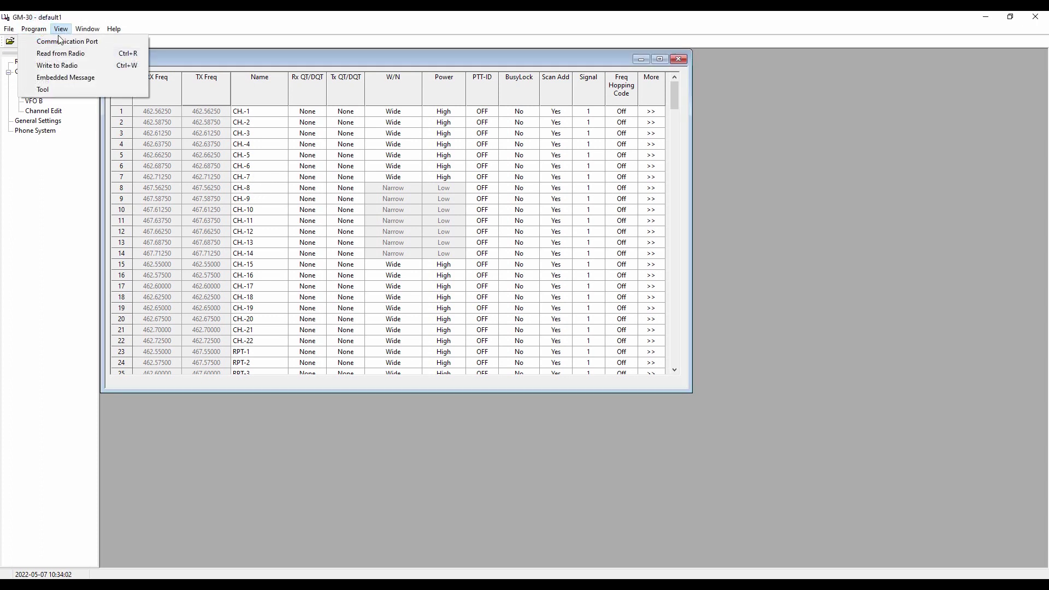
pyautogui.click(50, 42)
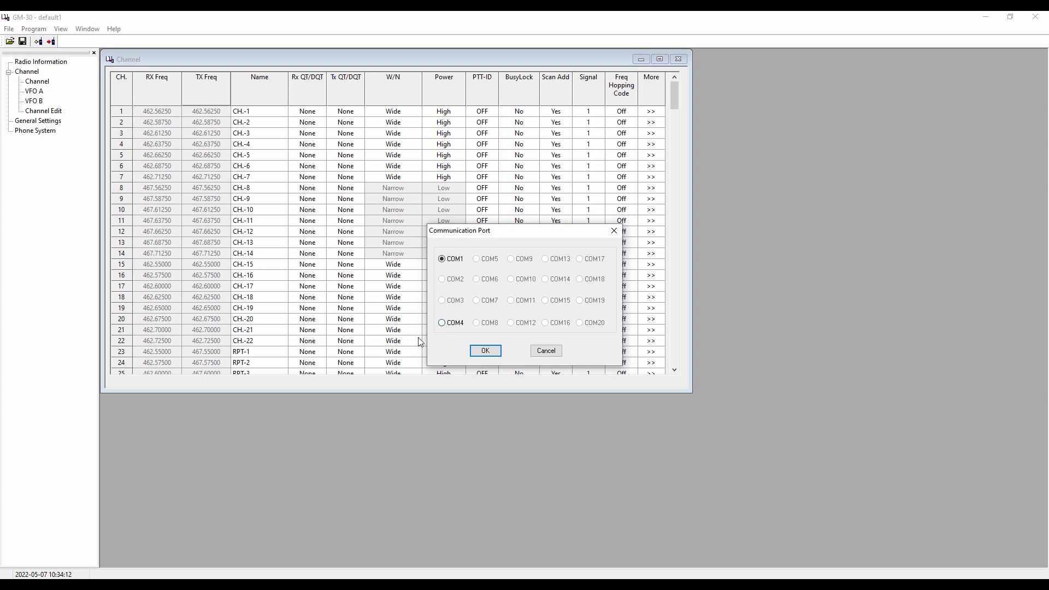
pyautogui.click(441, 323)
pyautogui.click(485, 351)
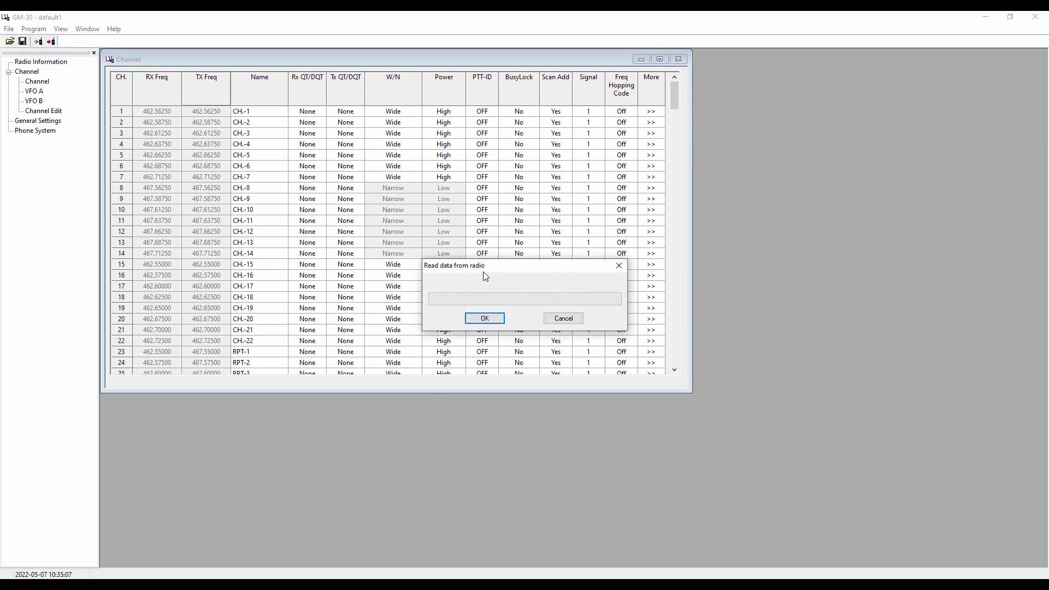
pyautogui.click(484, 318)
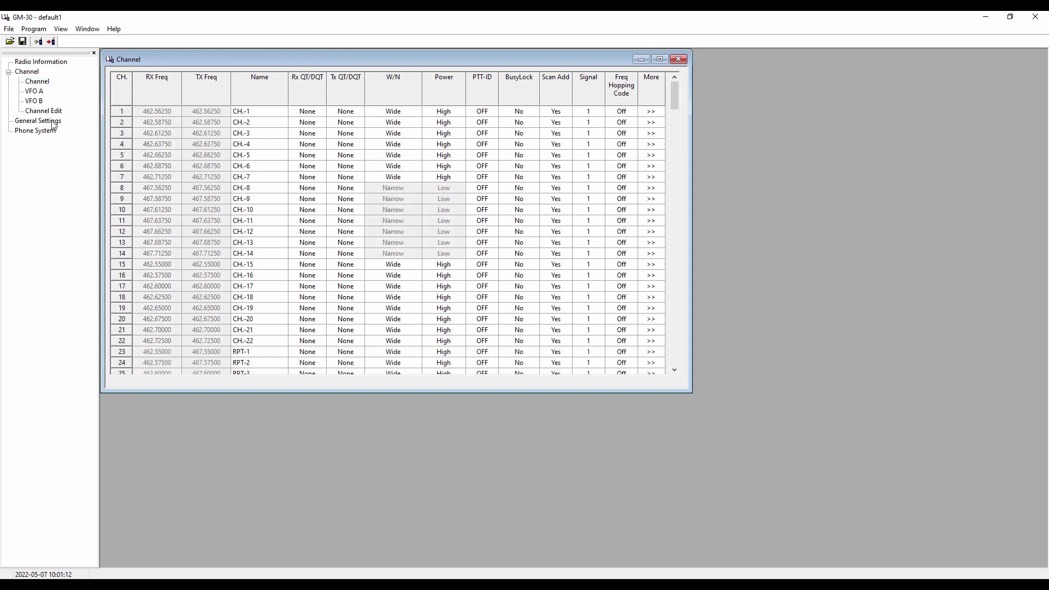
# Review the radio's General Settings, including the Alarm Mode and A Ch Display Type options, then close them
pyautogui.doubleClick(53, 121)
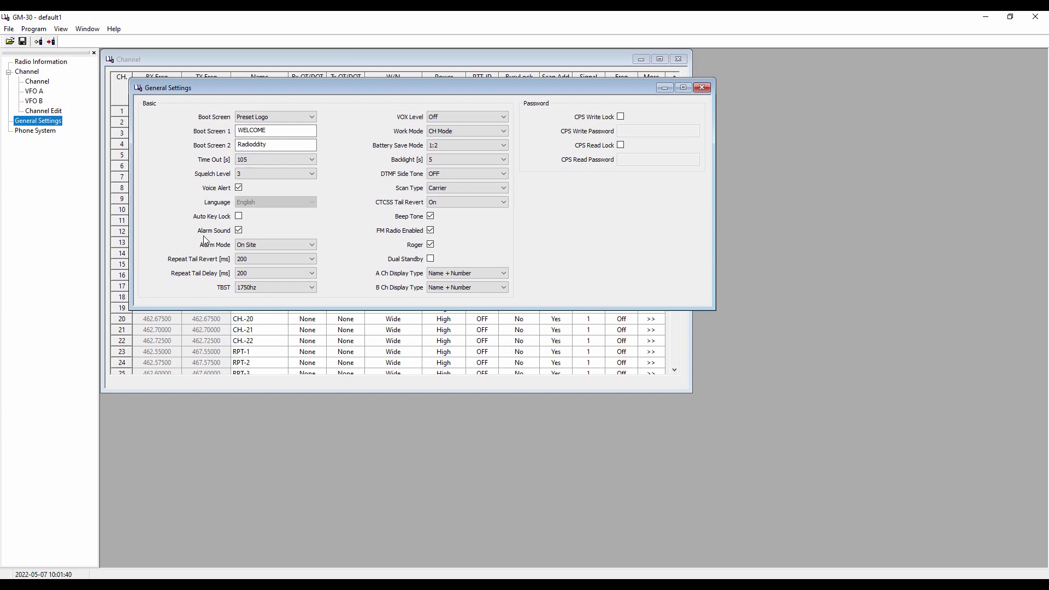
pyautogui.click(272, 251)
pyautogui.click(483, 274)
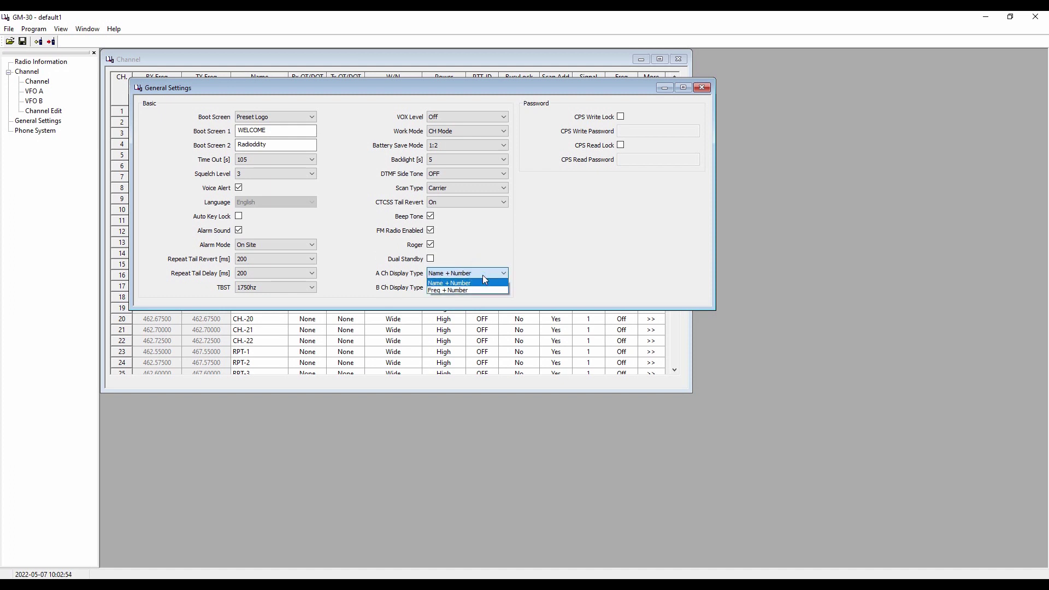
pyautogui.click(484, 274)
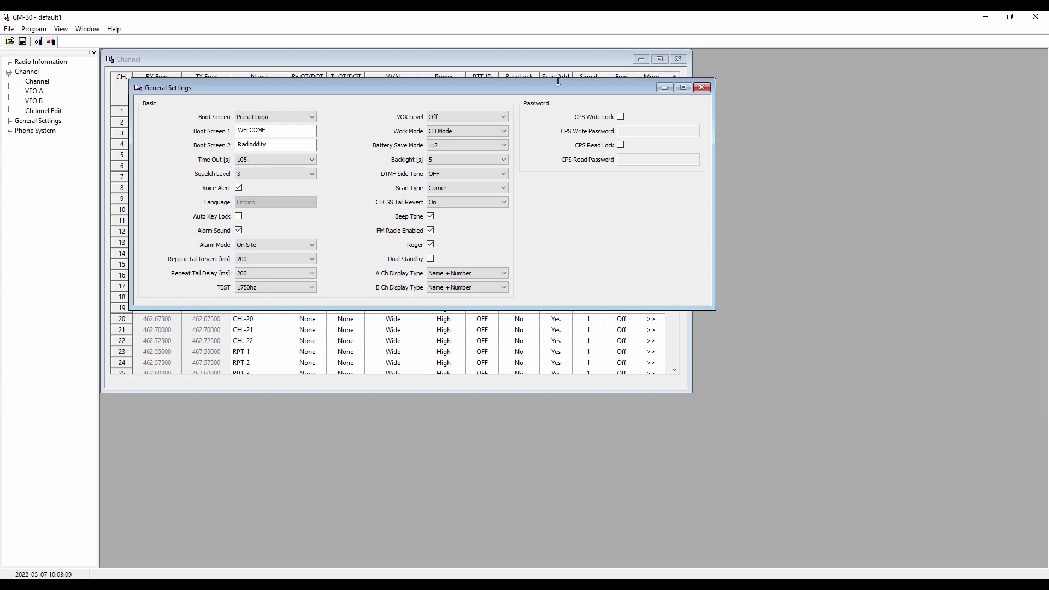
pyautogui.click(702, 87)
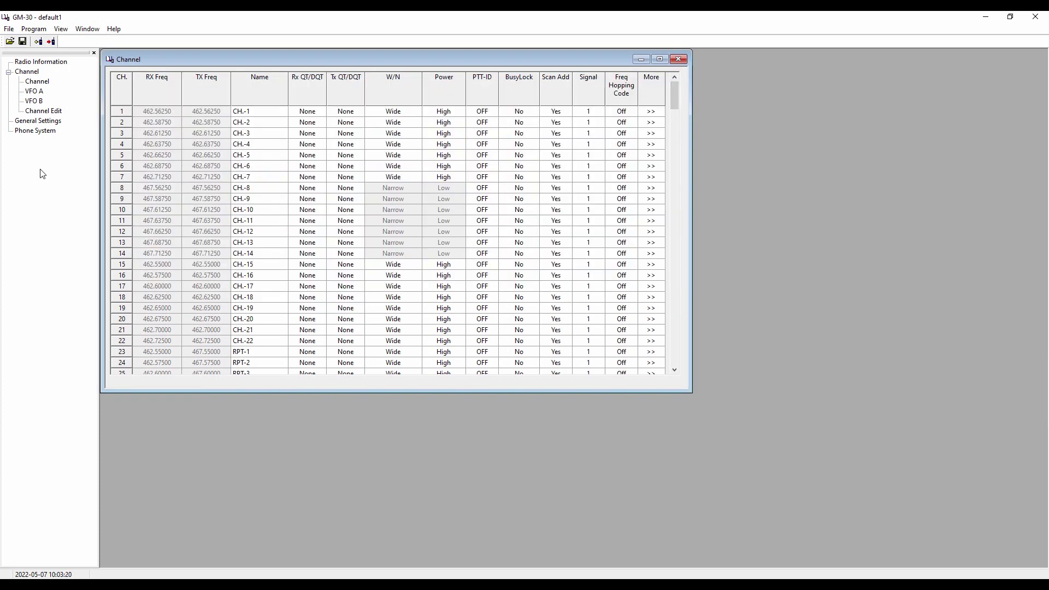
# Look over the channel list and inspect the W/N bandwidth field of channel 7
pyautogui.click(45, 82)
pyautogui.scroll(-7, 159, 219)
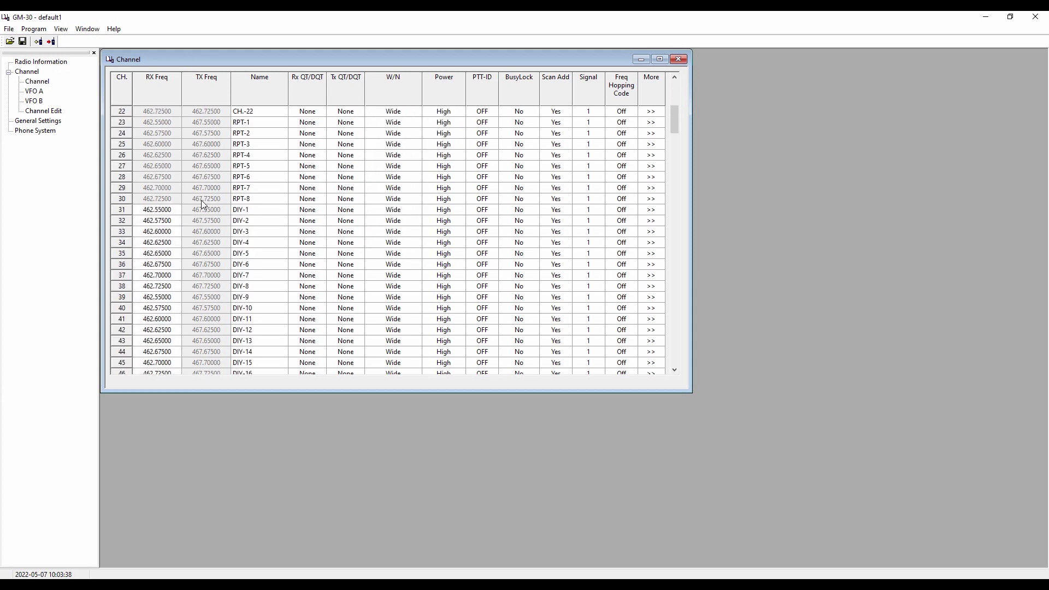
pyautogui.scroll(7, 189, 176)
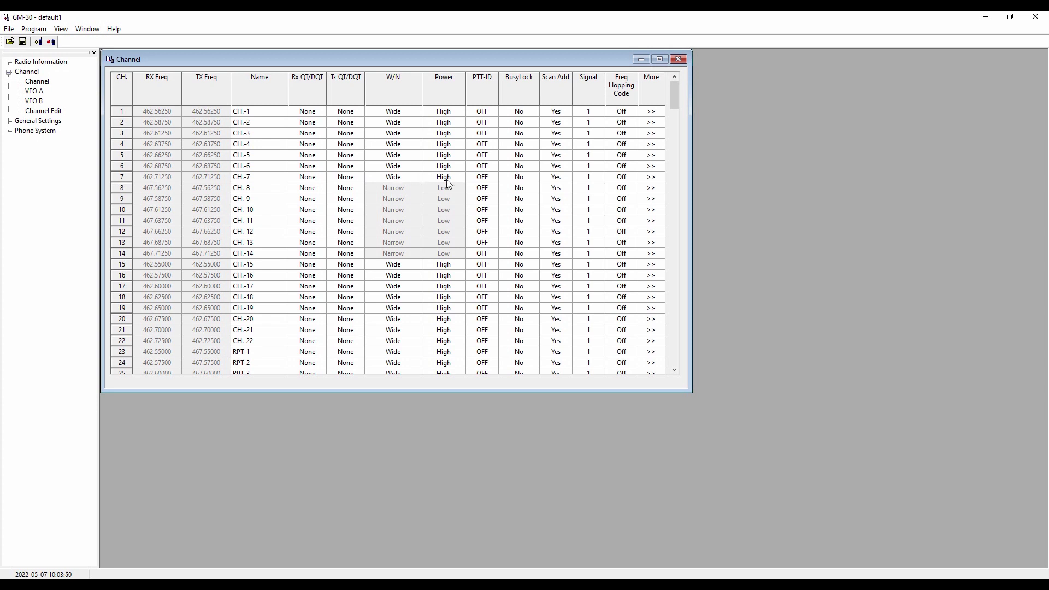
pyautogui.click(407, 178)
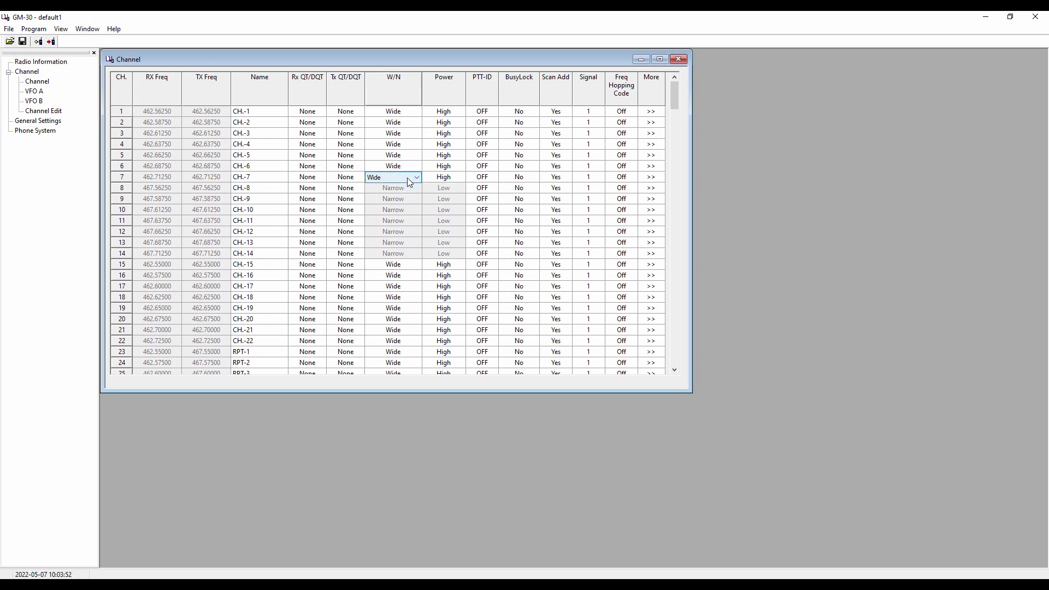
pyautogui.click(213, 178)
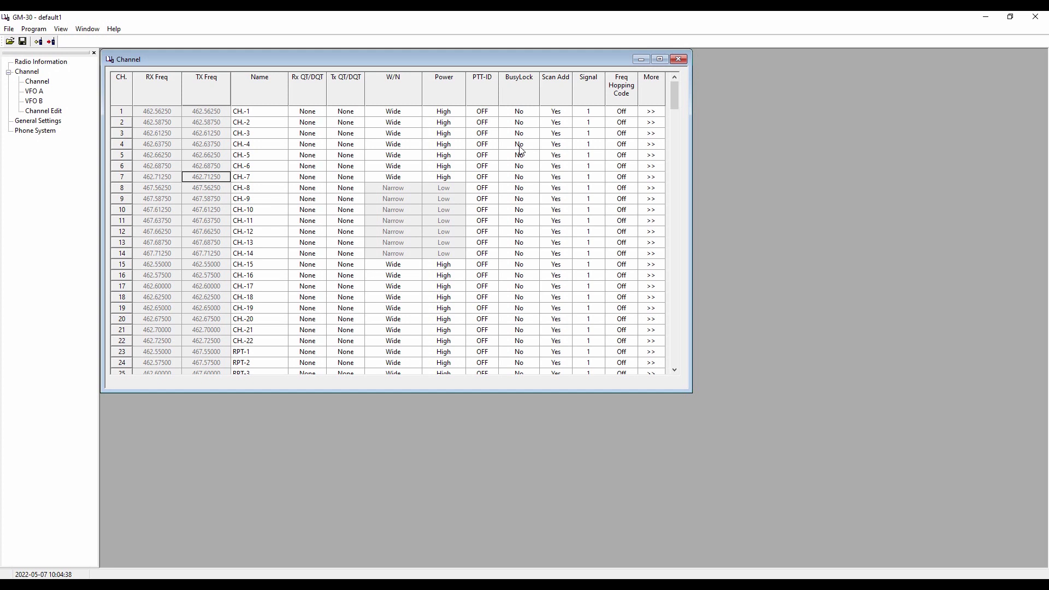
# Inspect channel 4's Scan Add and Name fields, view its full details in Channel Edit, and close that window
pyautogui.click(563, 147)
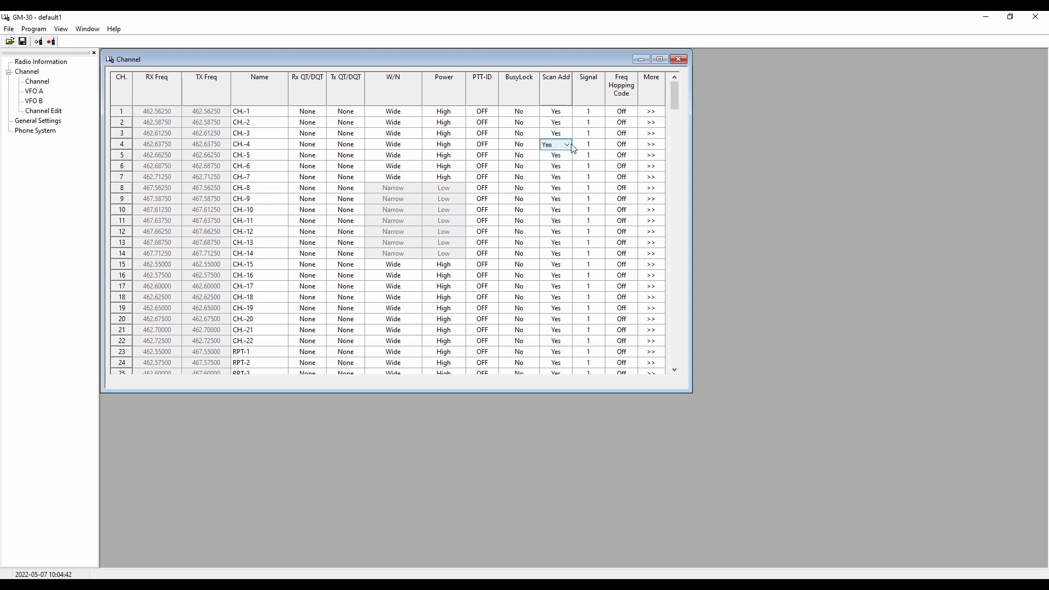
pyautogui.click(569, 144)
pyautogui.click(258, 145)
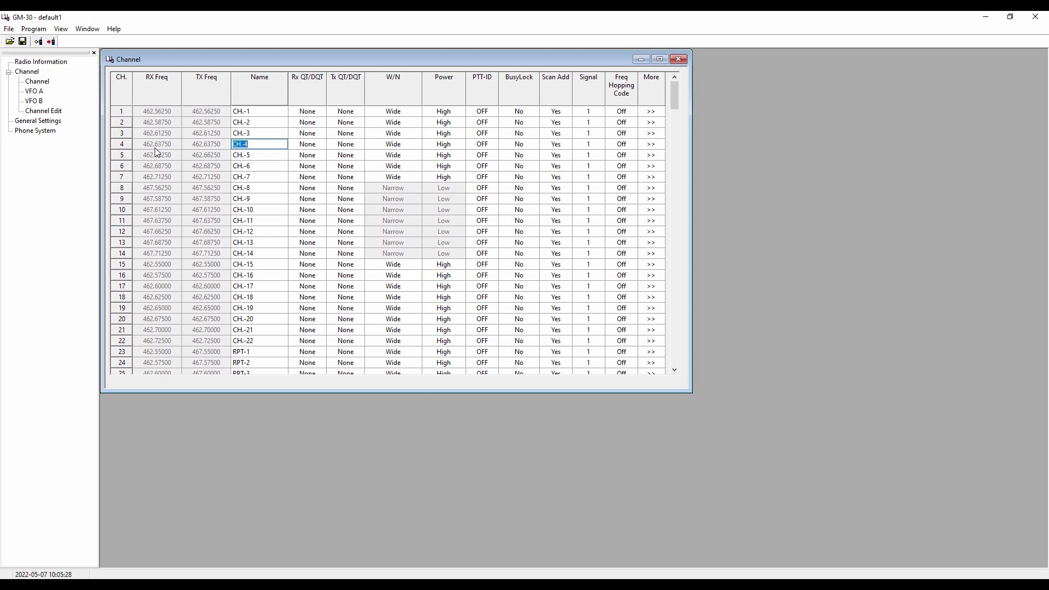
pyautogui.click(653, 145)
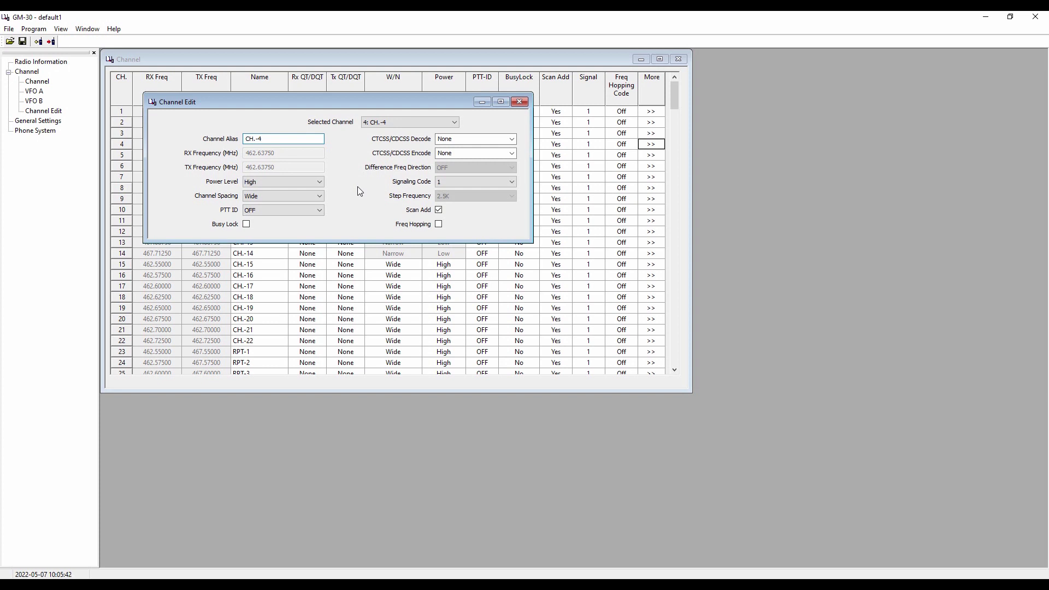
pyautogui.click(520, 101)
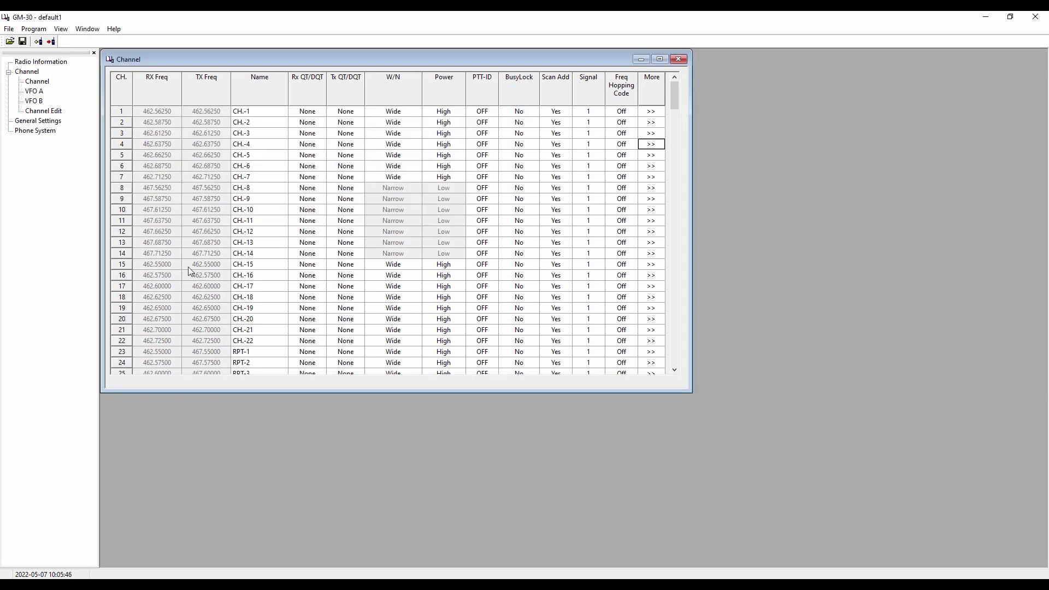
# Examine the channel list from the standard channels through the repeater and DIY channels down to the empty rows
pyautogui.scroll(-3, 188, 270)
pyautogui.scroll(-3, 177, 257)
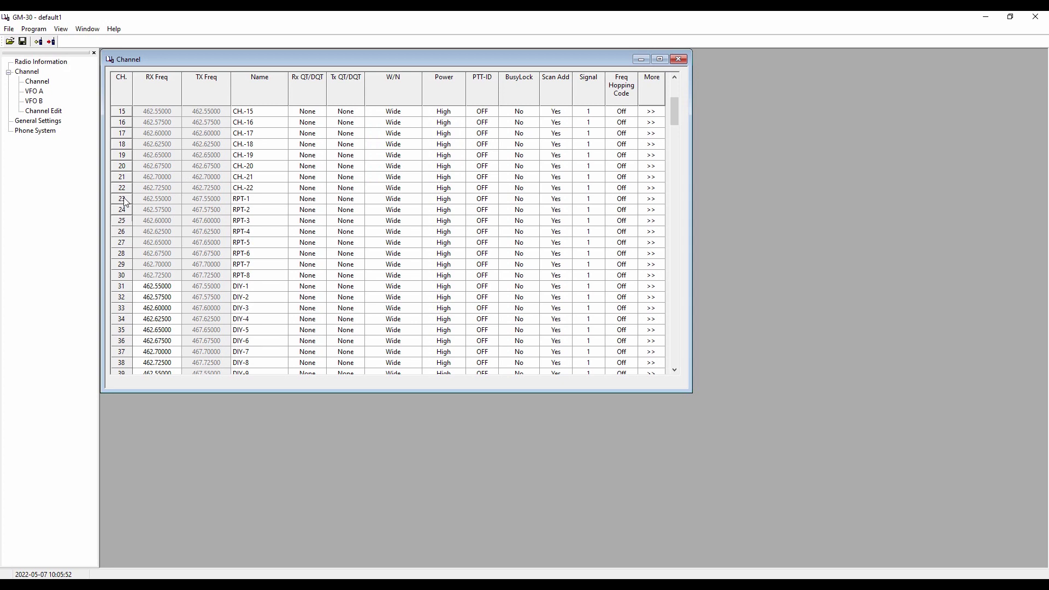
pyautogui.scroll(-2, 125, 202)
pyautogui.scroll(-9, 125, 202)
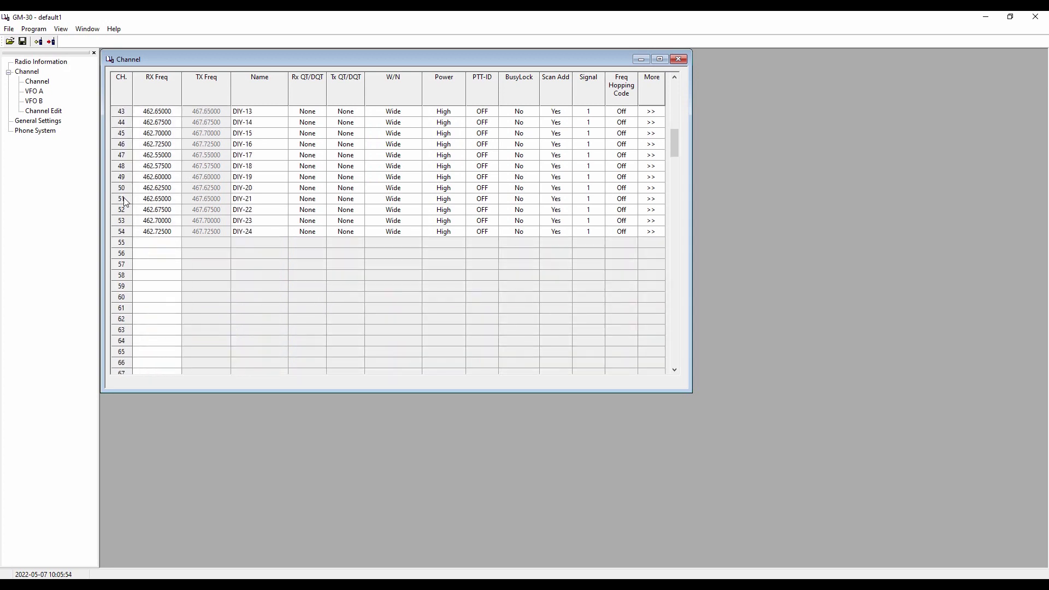
pyautogui.scroll(9, 166, 232)
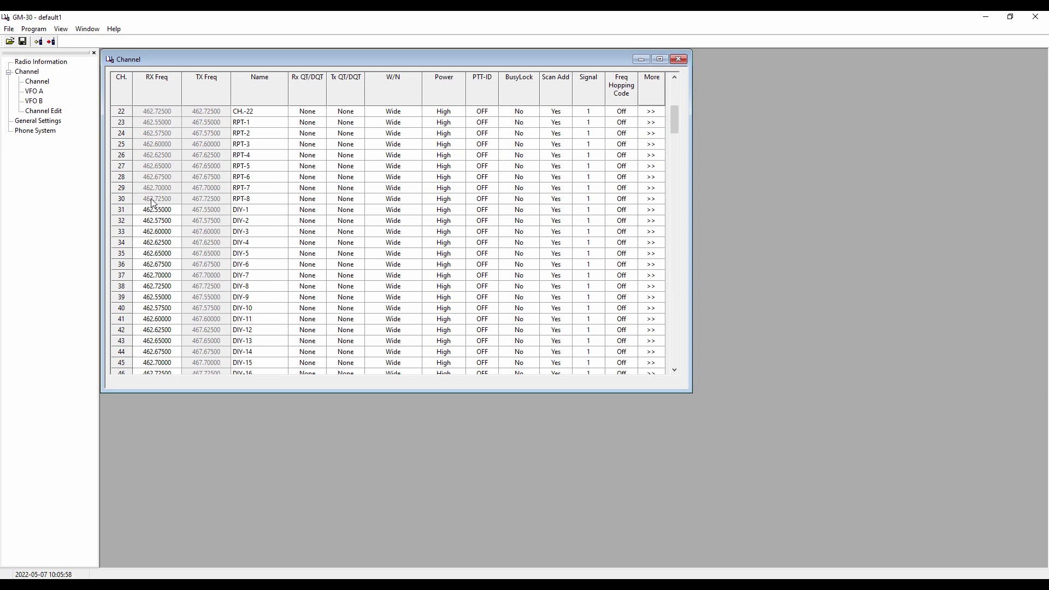
pyautogui.scroll(2, 152, 202)
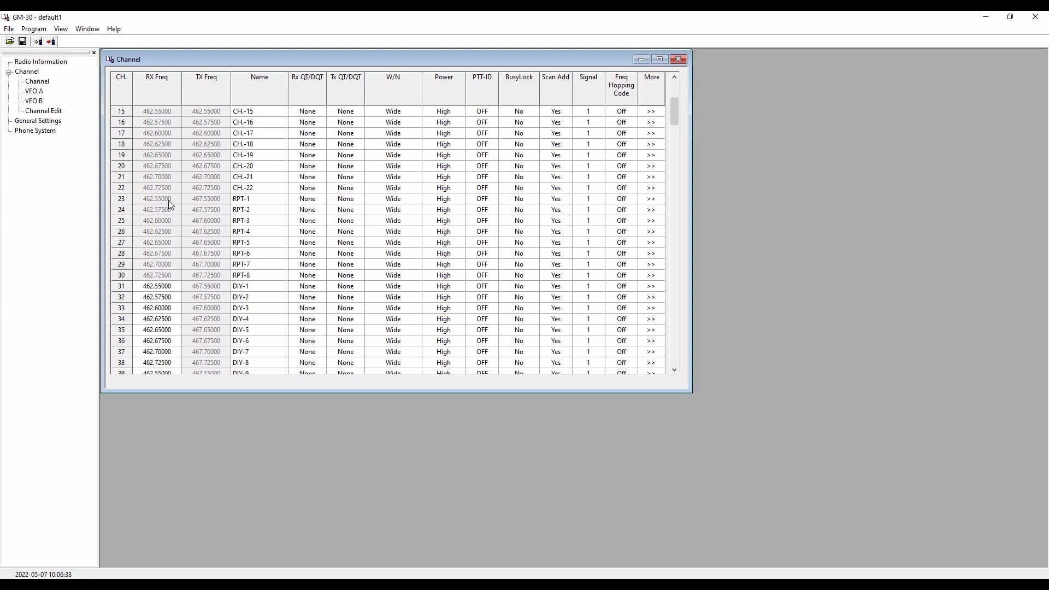
pyautogui.scroll(5, 168, 200)
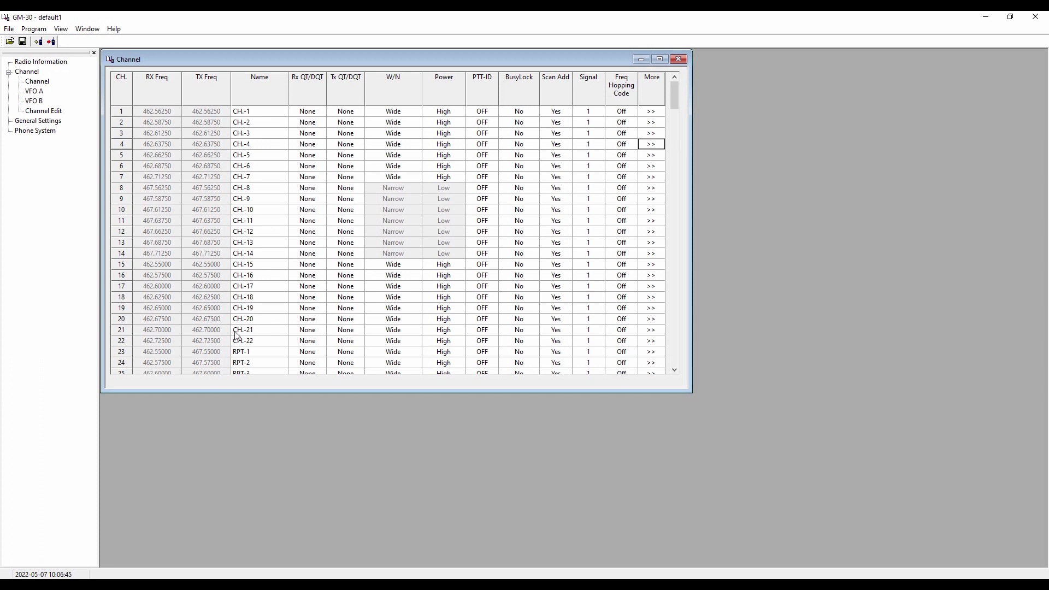
# Examine the Rx QT/DQT tone and code options offered for repeater channel RPT-1 without selecting one
pyautogui.scroll(-3, 197, 313)
pyautogui.scroll(-3, 196, 312)
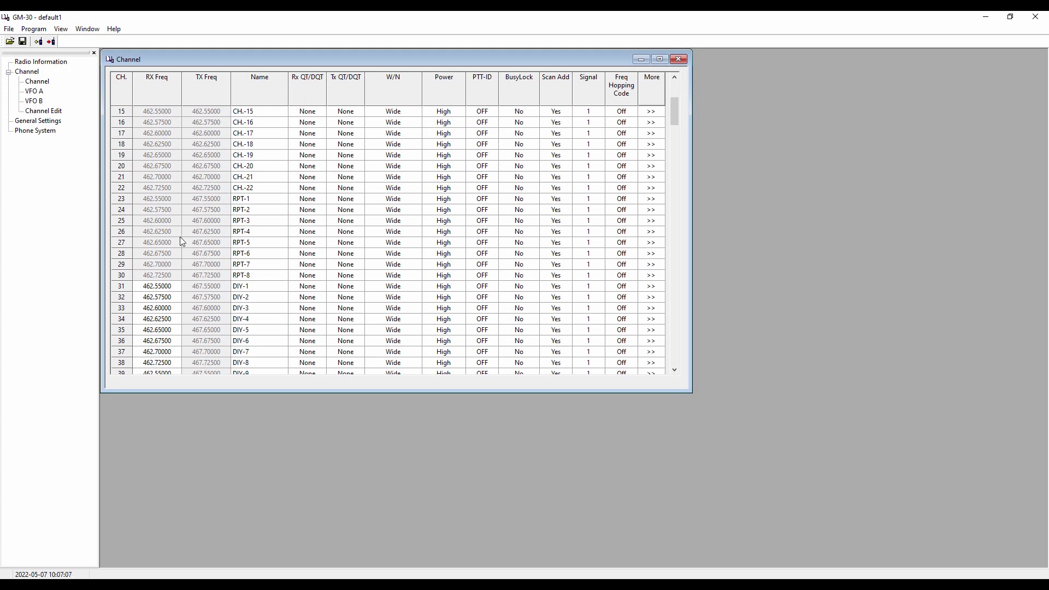
pyautogui.click(309, 201)
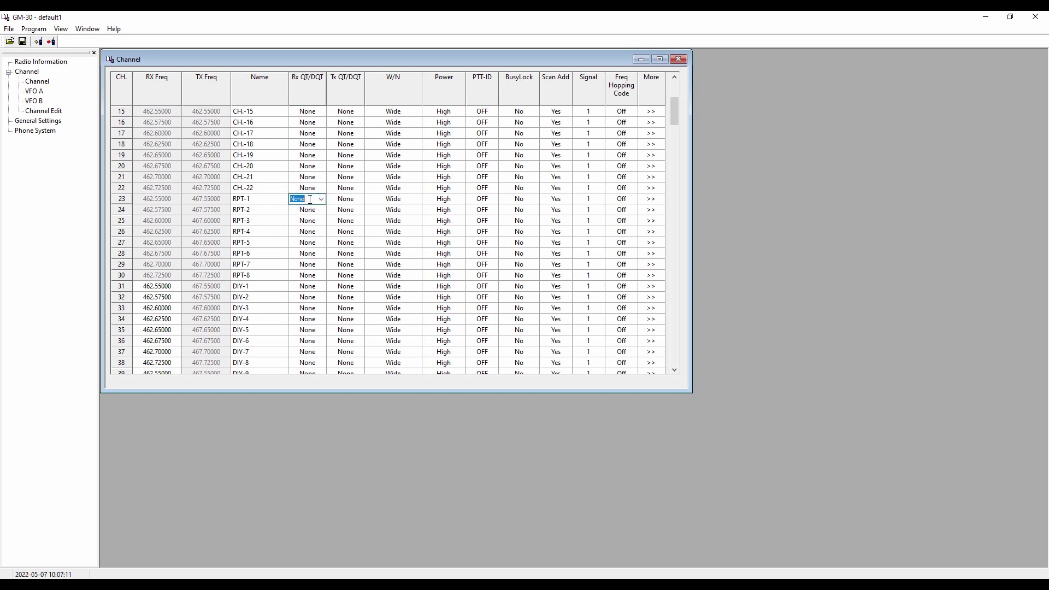
pyautogui.click(324, 200)
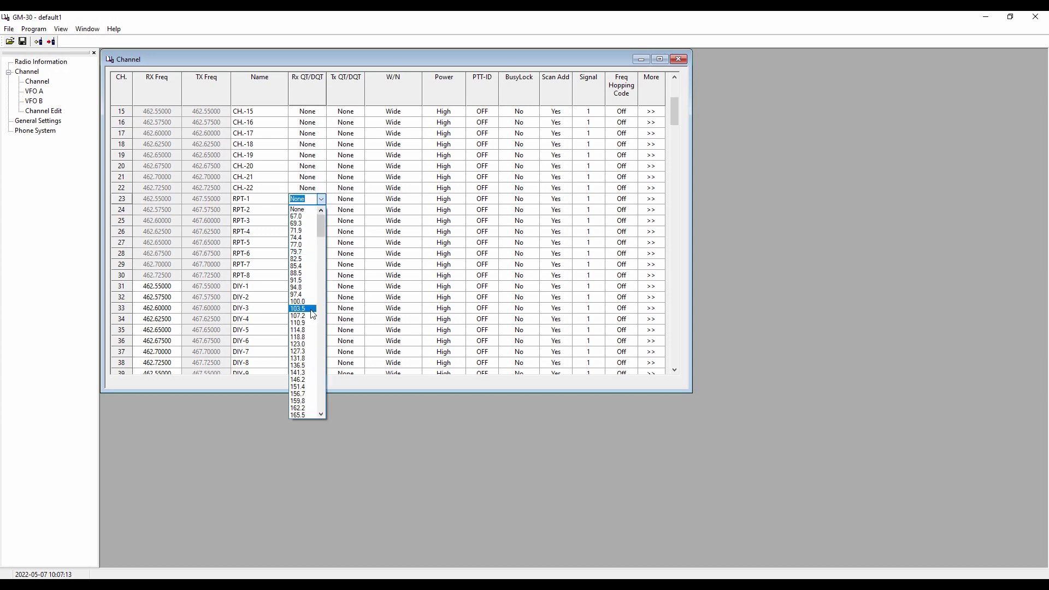
pyautogui.scroll(-7, 298, 322)
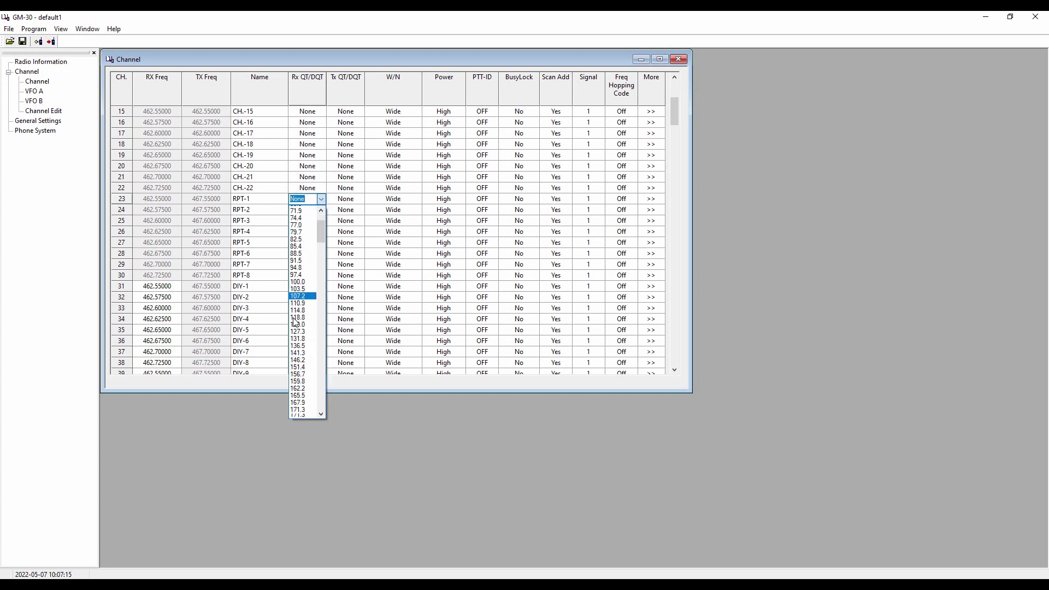
pyautogui.scroll(-7, 294, 383)
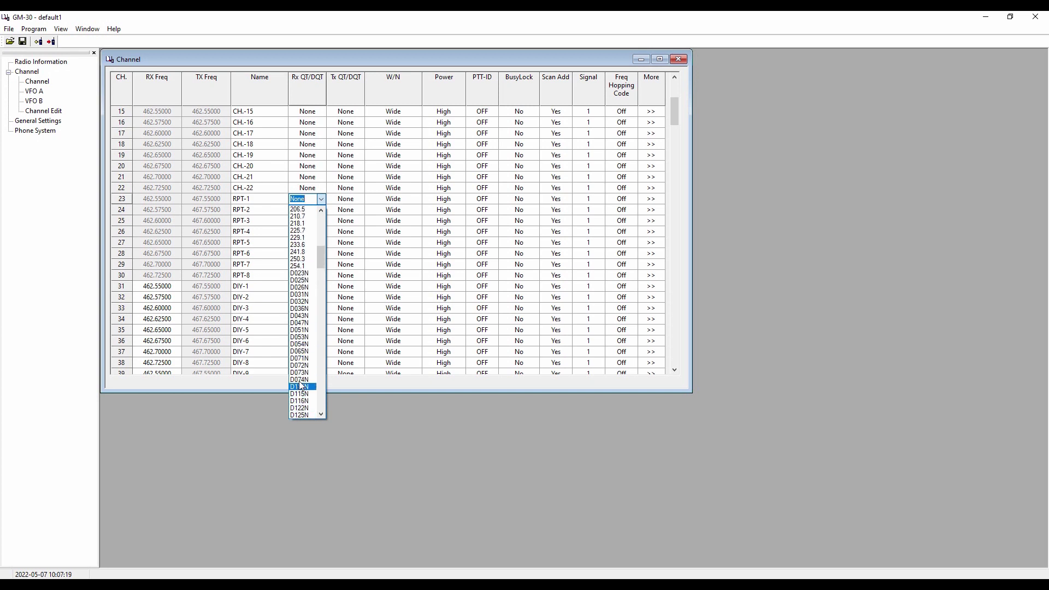
pyautogui.click(350, 385)
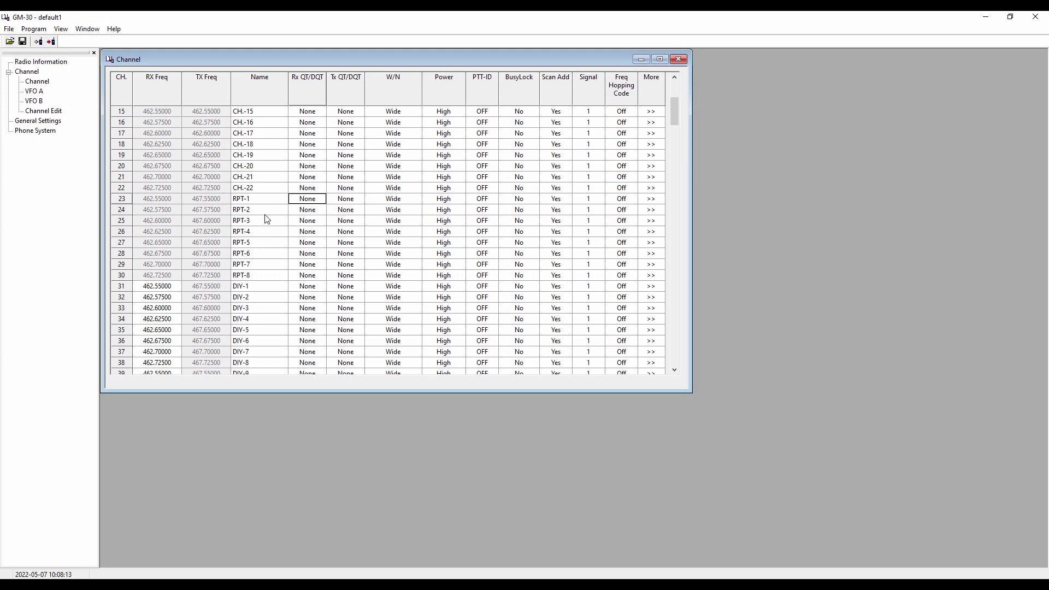
# Inspect the editable RX frequency of DIY-1 and look over the DIY channels below it
pyautogui.click(170, 287)
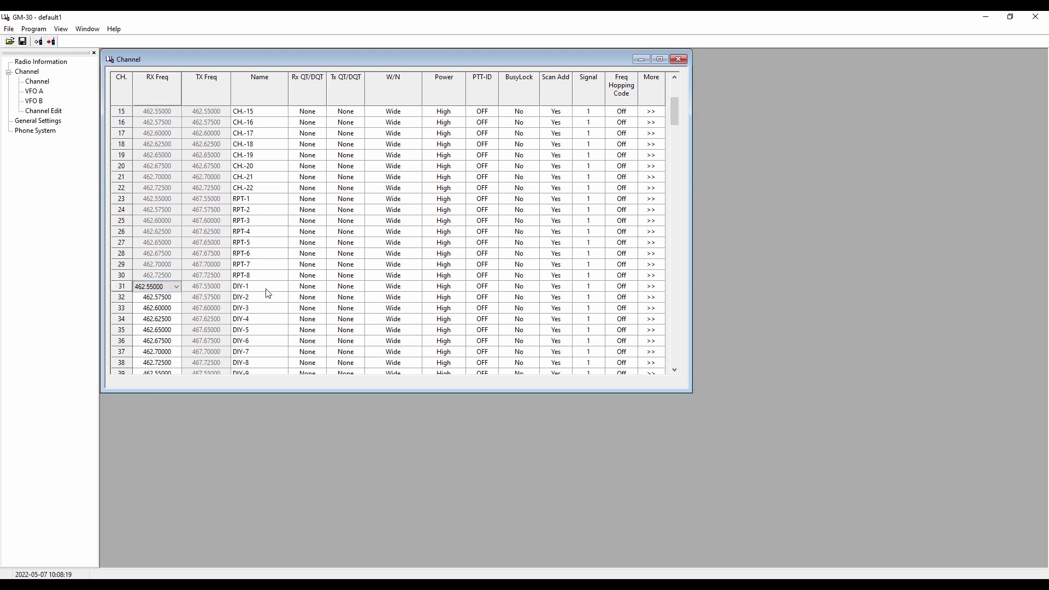
pyautogui.scroll(-3, 268, 294)
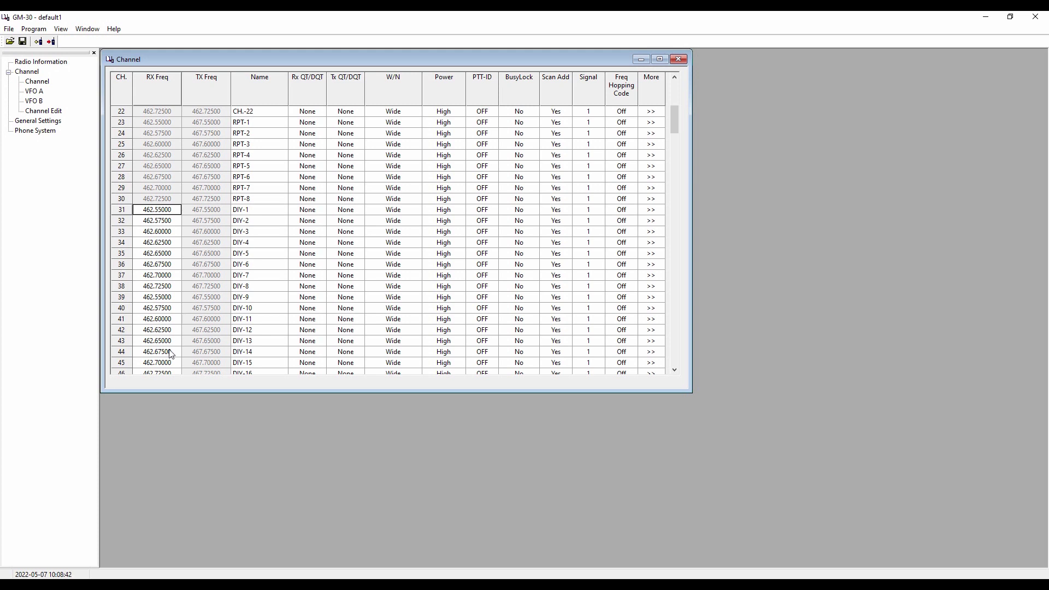
# Examine the DIY channel rows and the list of RX frequencies offered for DIY-1, keeping 462.55000
pyautogui.scroll(-2, 171, 355)
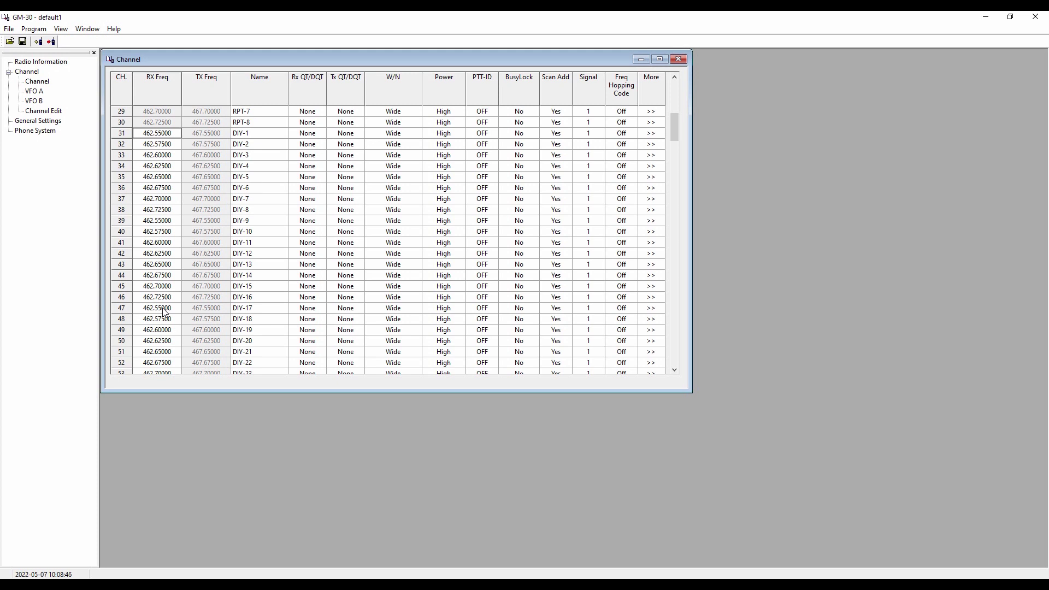
pyautogui.scroll(-4, 164, 314)
pyautogui.scroll(4, 164, 311)
pyautogui.scroll(5, 185, 300)
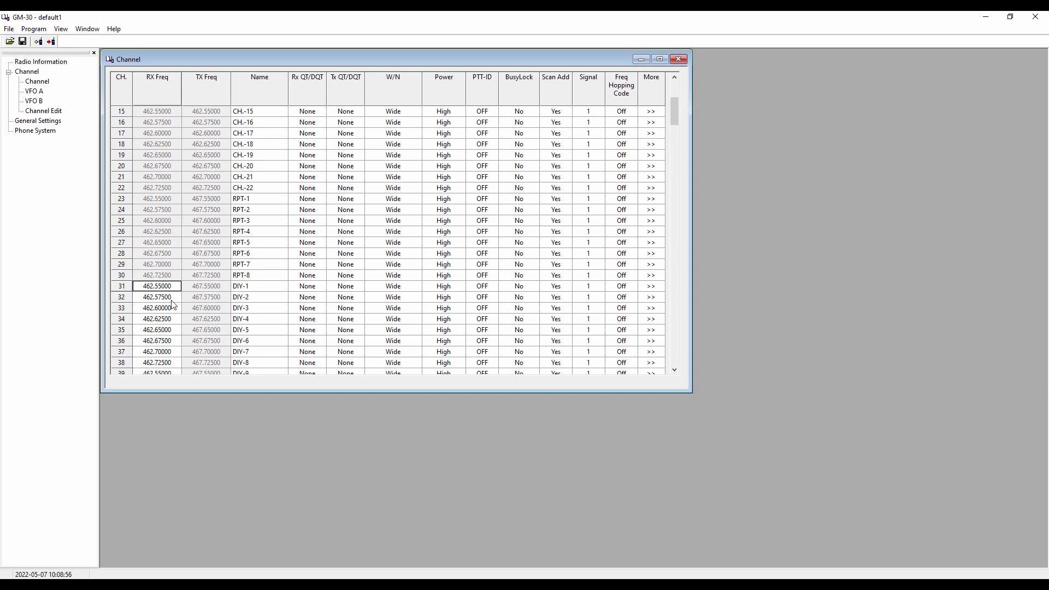
pyautogui.scroll(-2, 198, 295)
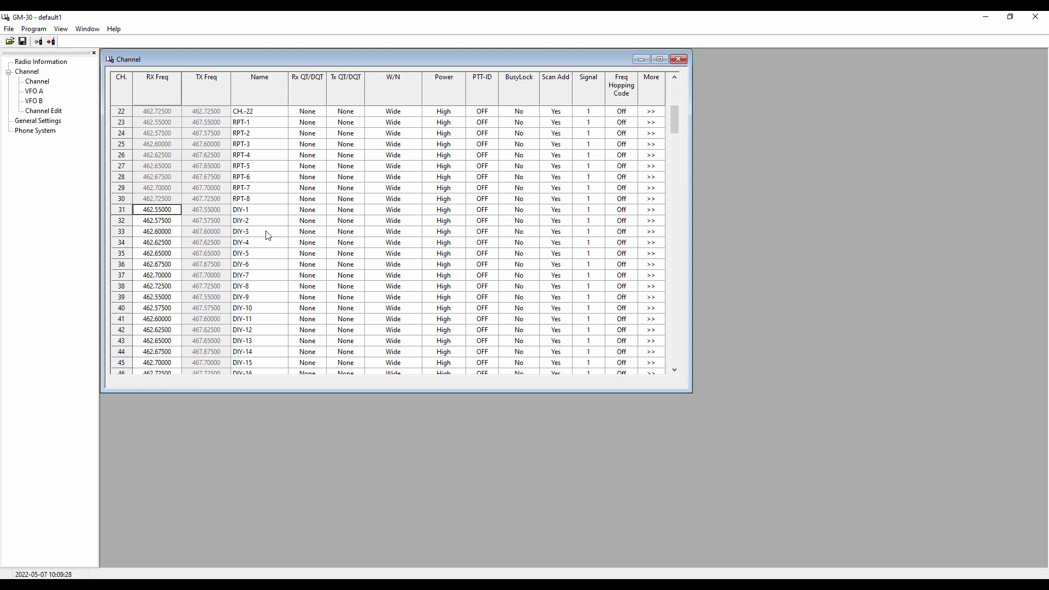
pyautogui.click(156, 210)
pyautogui.click(176, 211)
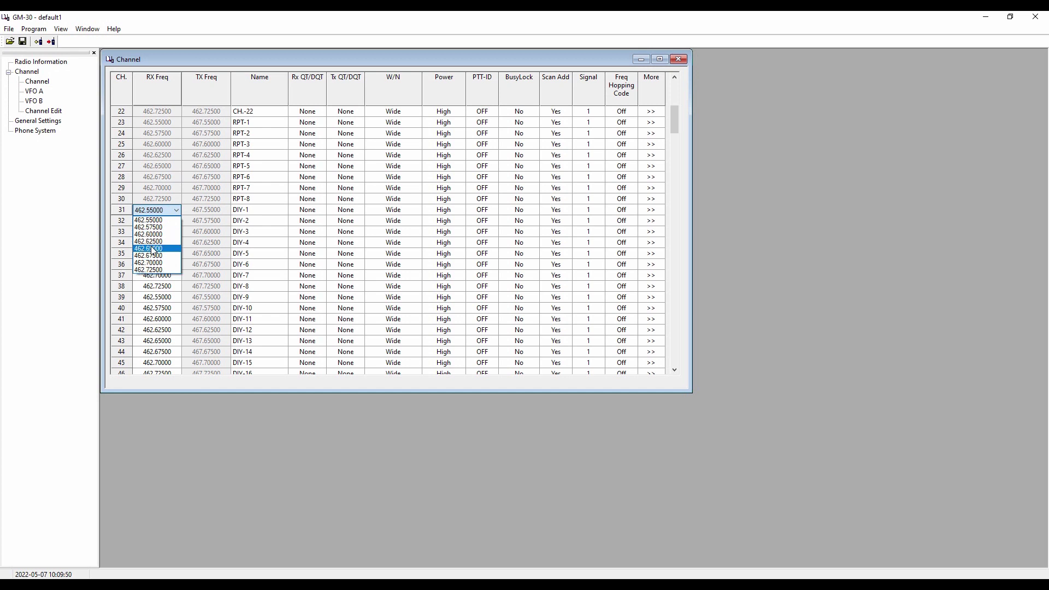
pyautogui.click(160, 219)
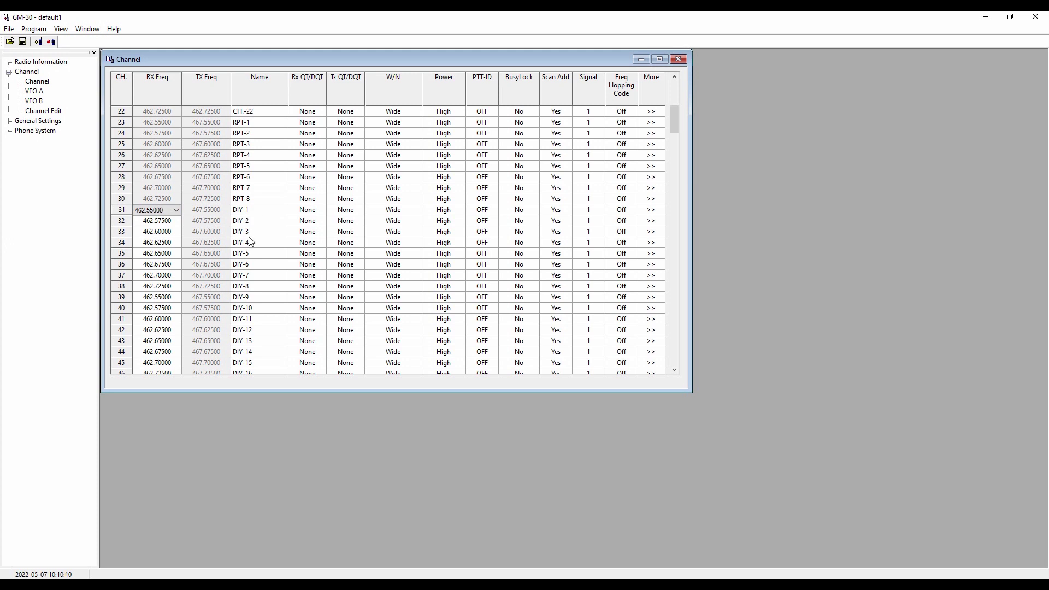
# Inspect the editable Name fields of DIY-2 and DIY-3 and the Rx QT/DQT options offered for DIY-1
pyautogui.click(252, 220)
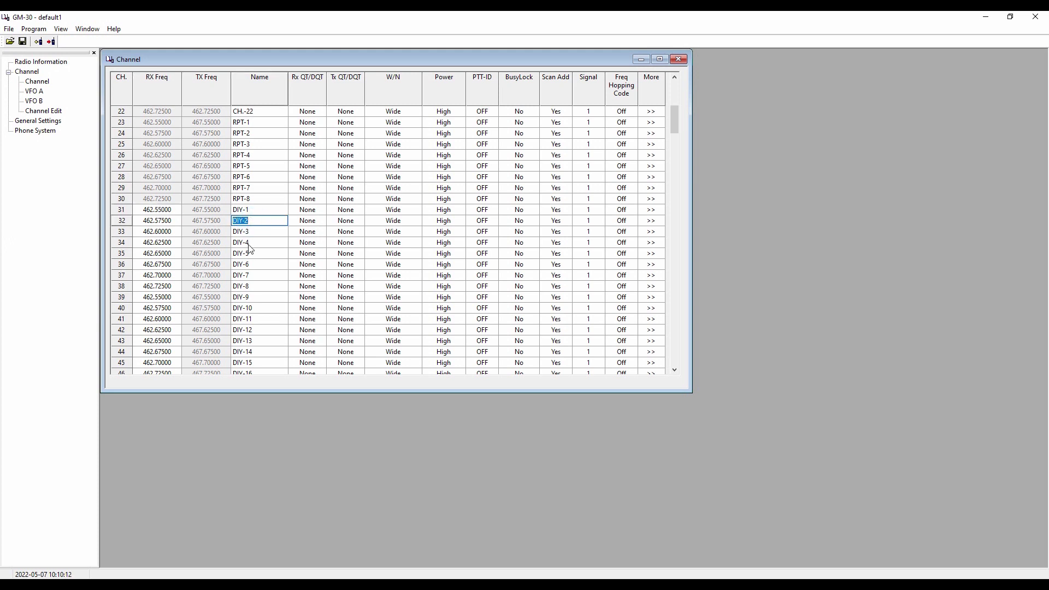
pyautogui.click(256, 231)
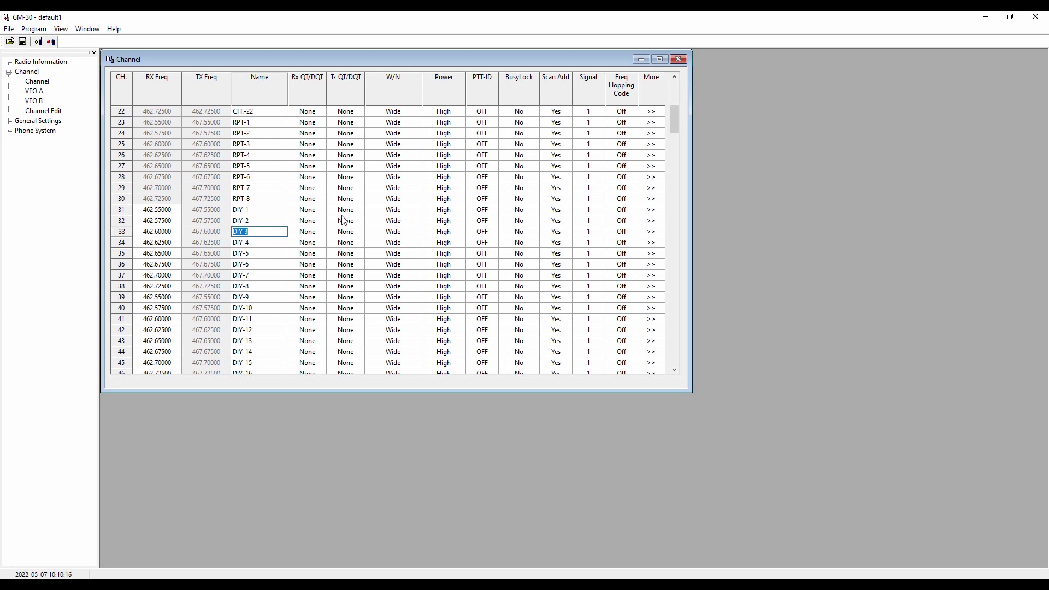
pyautogui.click(310, 210)
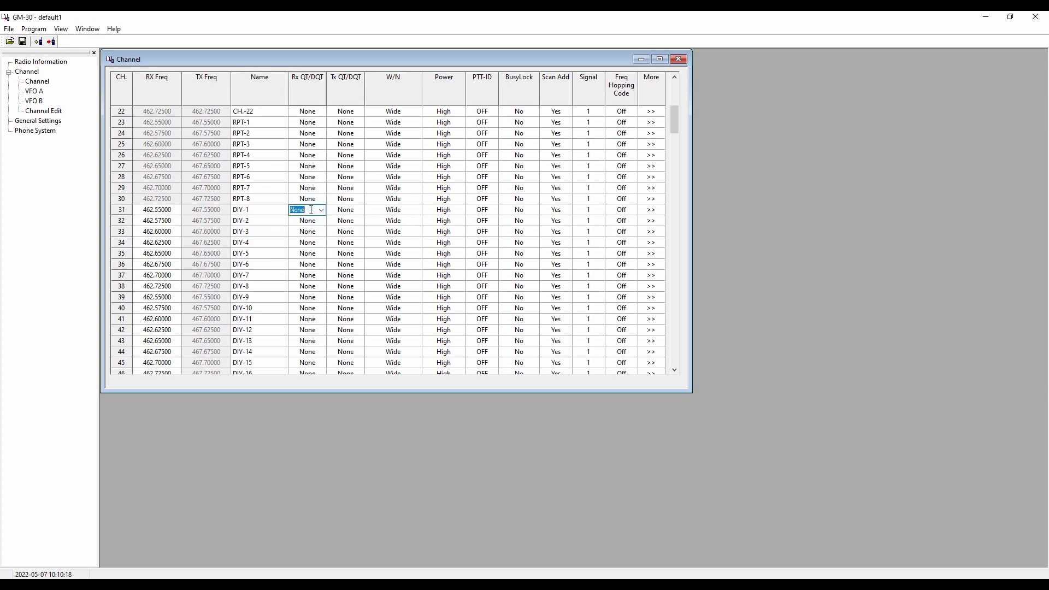
pyautogui.click(322, 210)
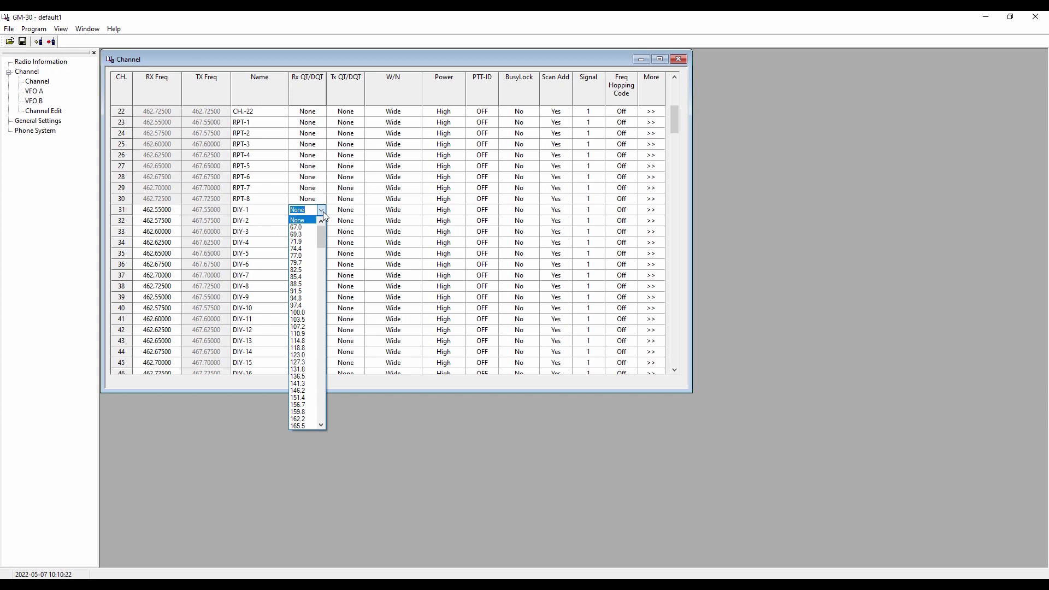
pyautogui.click(254, 212)
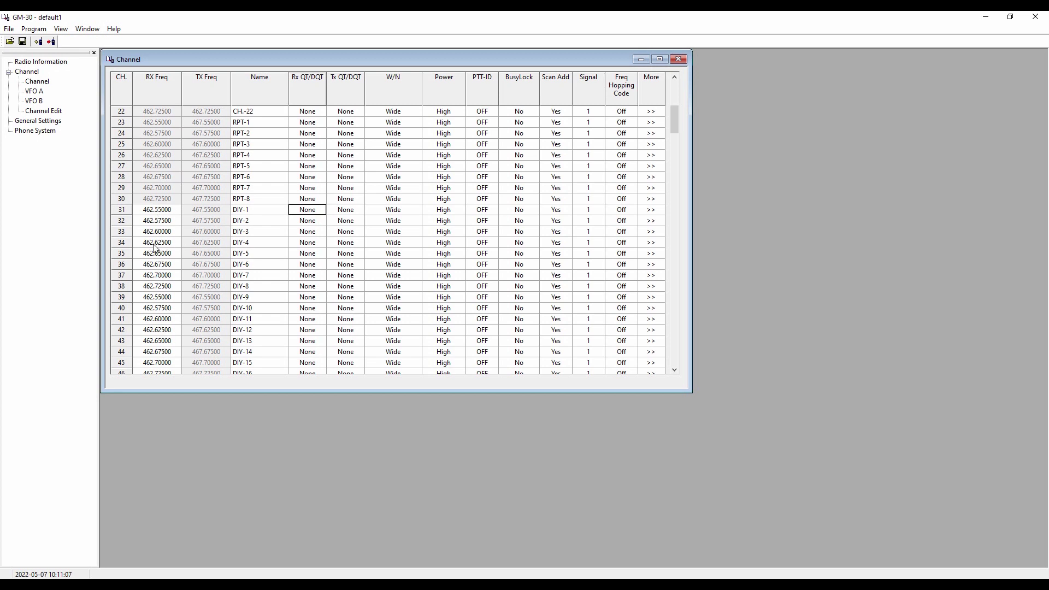
# Set DIY-1's RX frequency to 462.60000 and commit it so the paired TX frequency updates
pyautogui.click(159, 210)
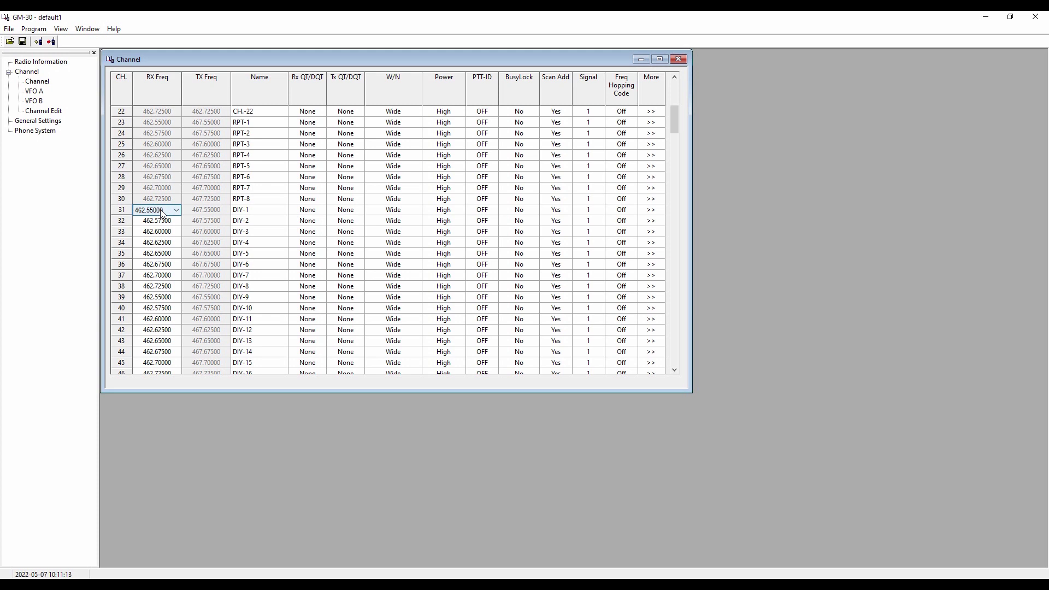
pyautogui.click(202, 211)
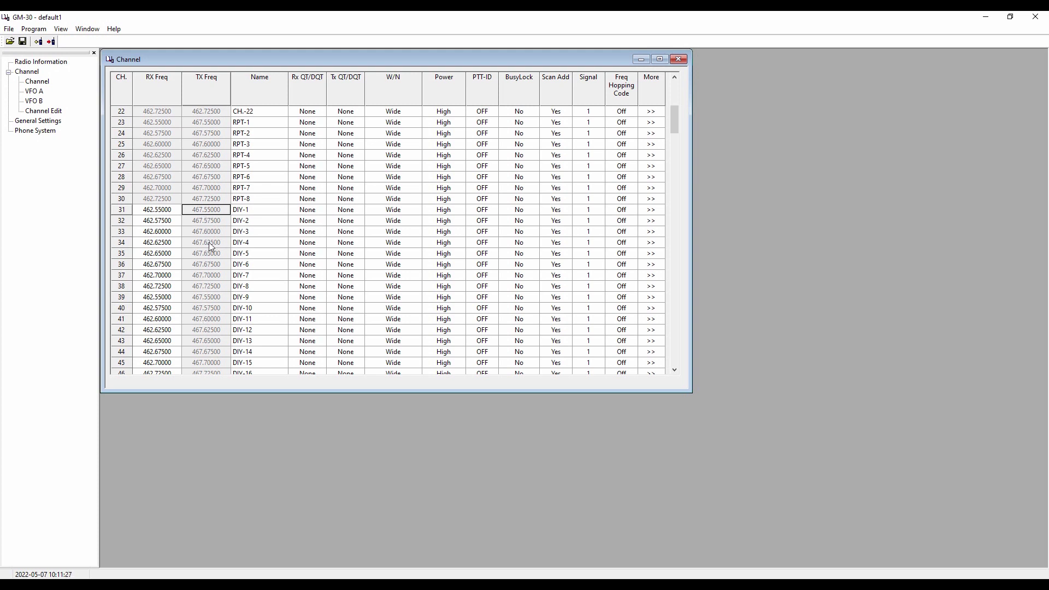
pyautogui.click(159, 209)
pyautogui.click(160, 210)
pyautogui.click(177, 211)
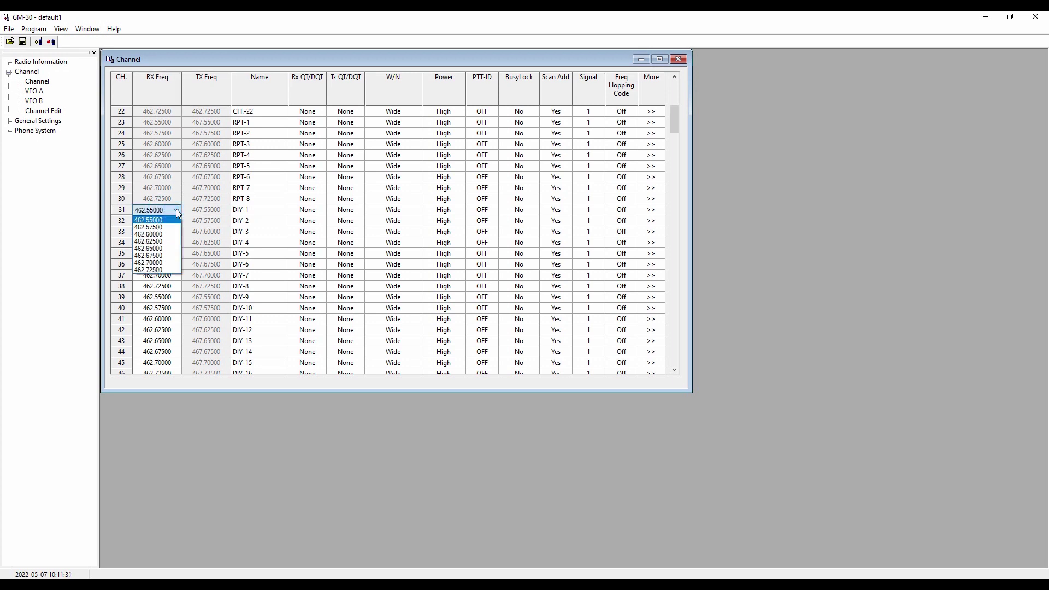
pyautogui.click(154, 234)
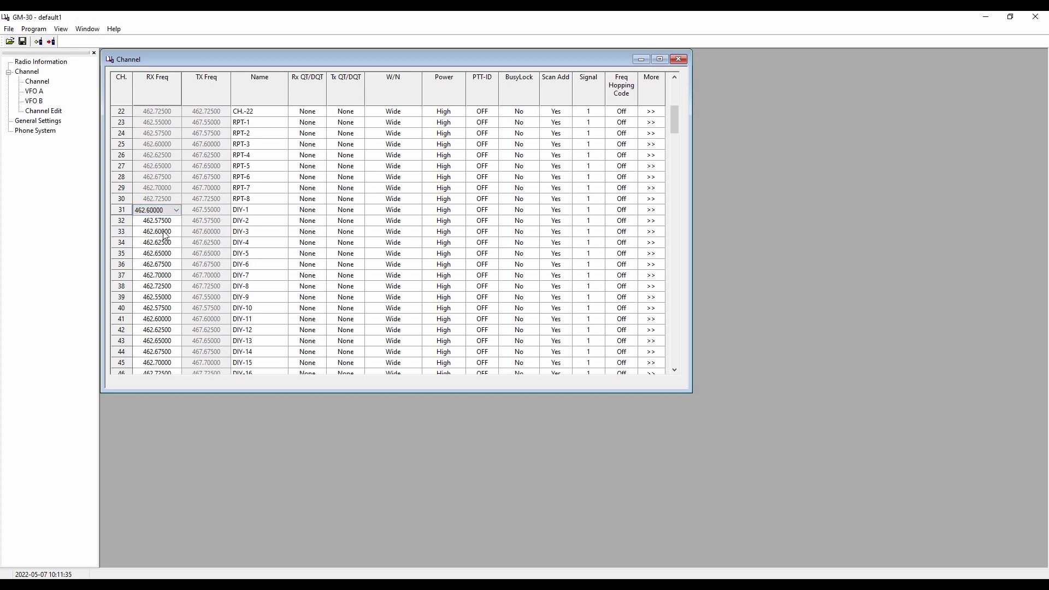
pyautogui.click(205, 234)
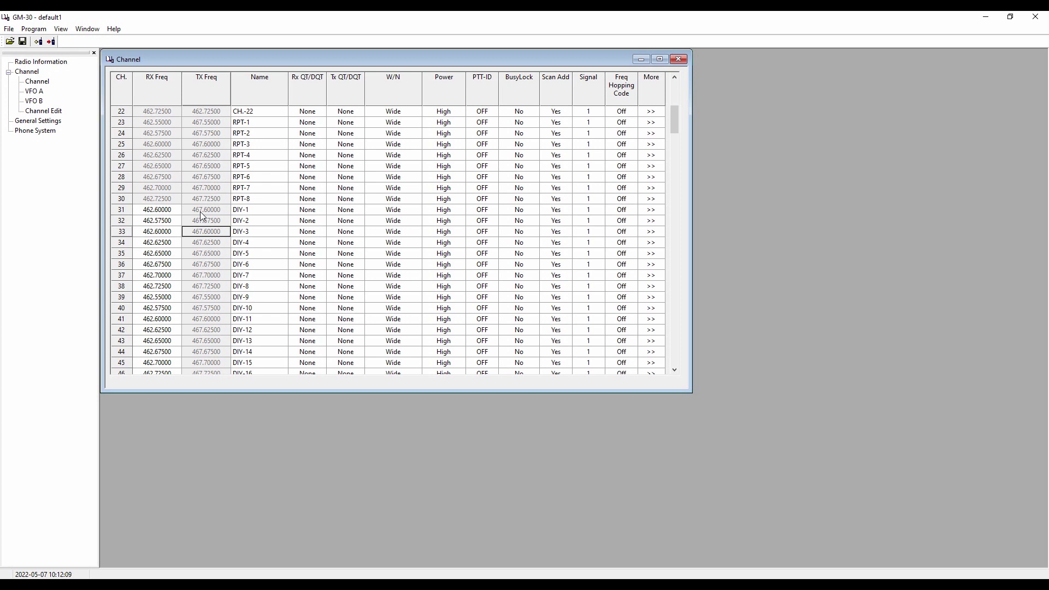
# Set DIY-1's RX frequency back to 462.55000
pyautogui.click(155, 209)
pyautogui.click(177, 209)
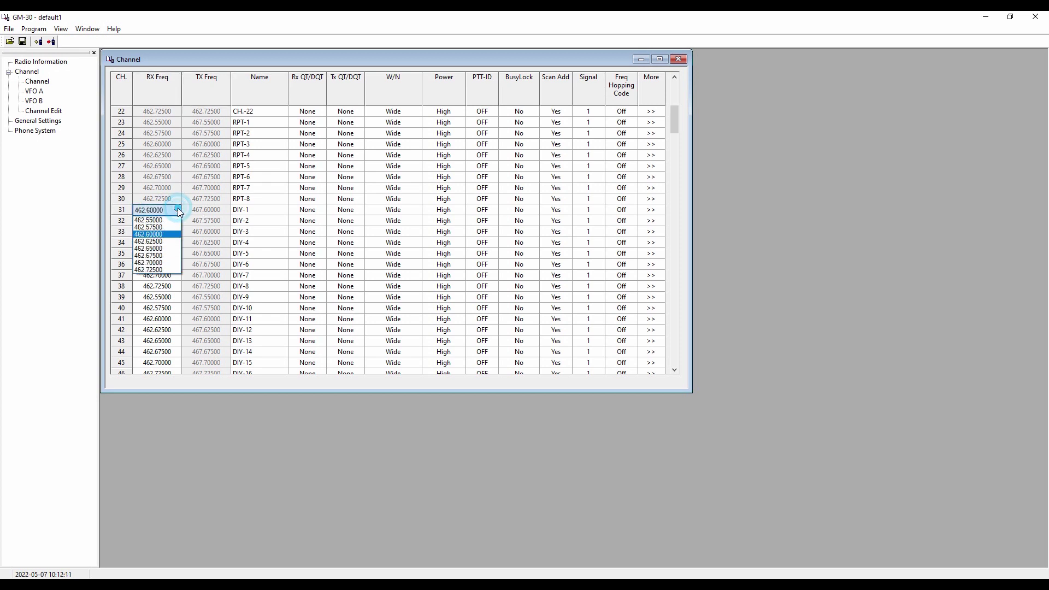
pyautogui.click(149, 220)
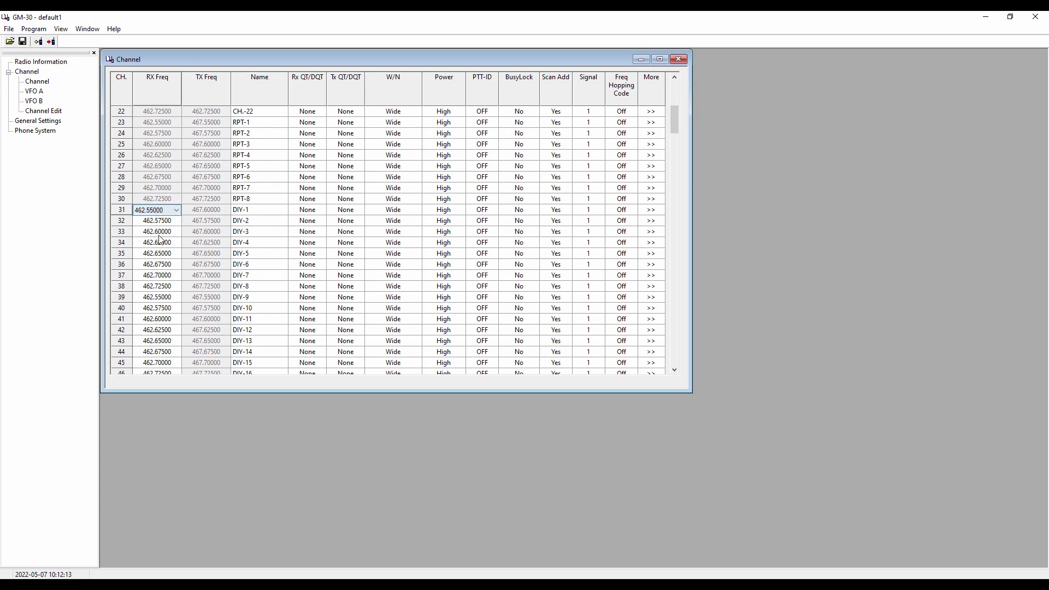
pyautogui.click(158, 232)
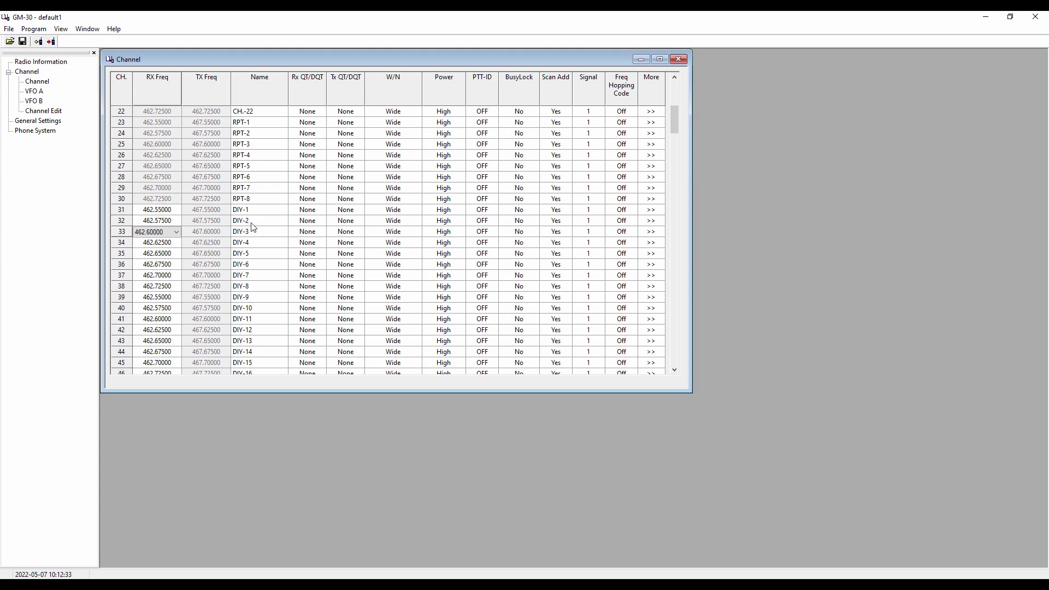
# Enter 146.5200 as the RX frequency of empty channel 56, below the DIY channels
pyautogui.scroll(-2, 262, 261)
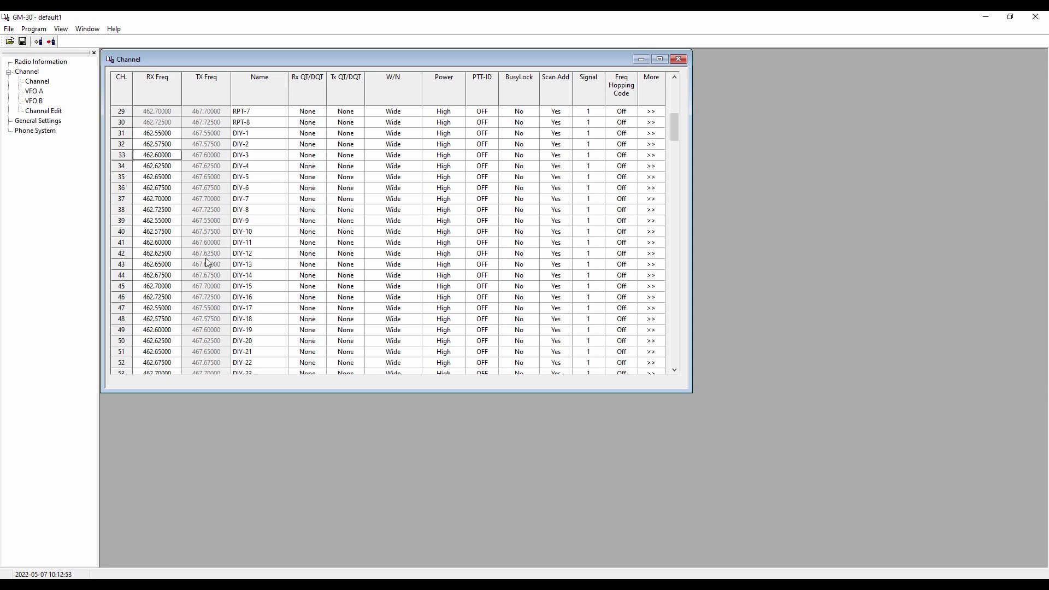
pyautogui.scroll(-5, 208, 263)
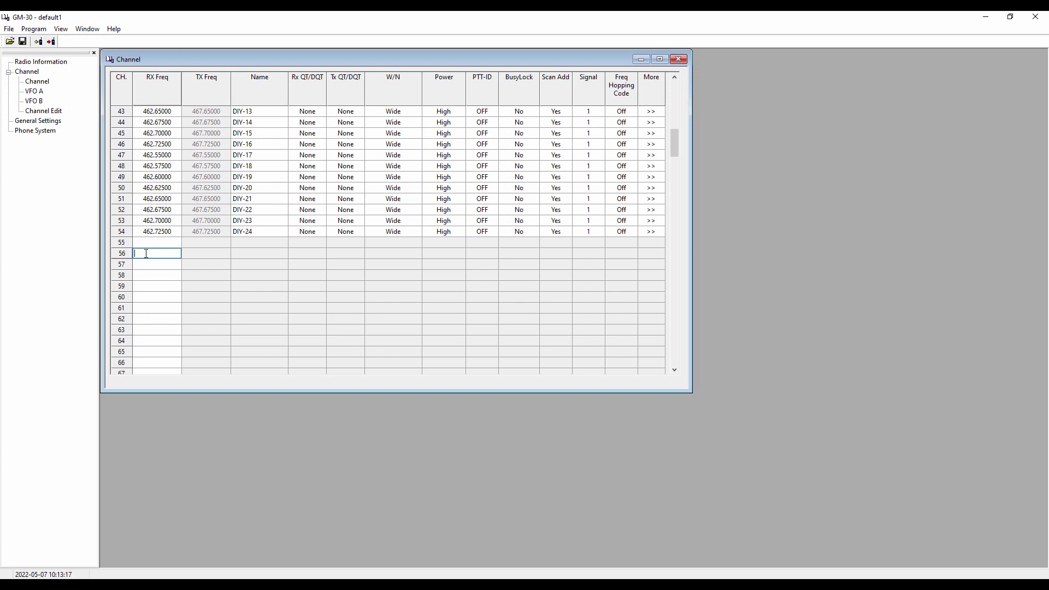
pyautogui.write('146.5200')
pyautogui.click(152, 264)
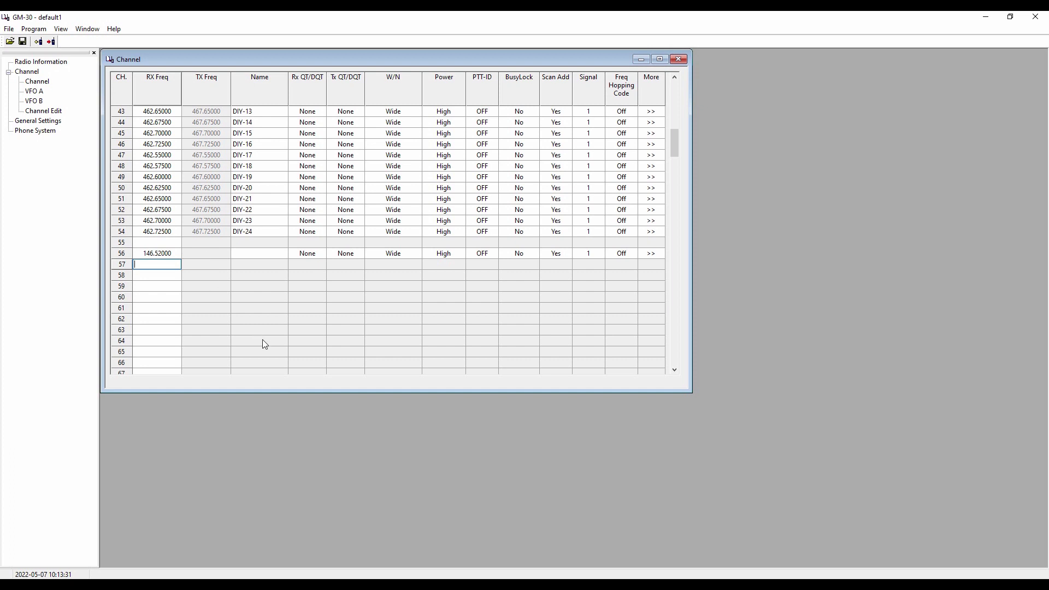
# Inspect channel 56's Rx QT/DQT field, view its full details in Channel Edit, and close that window
pyautogui.click(304, 253)
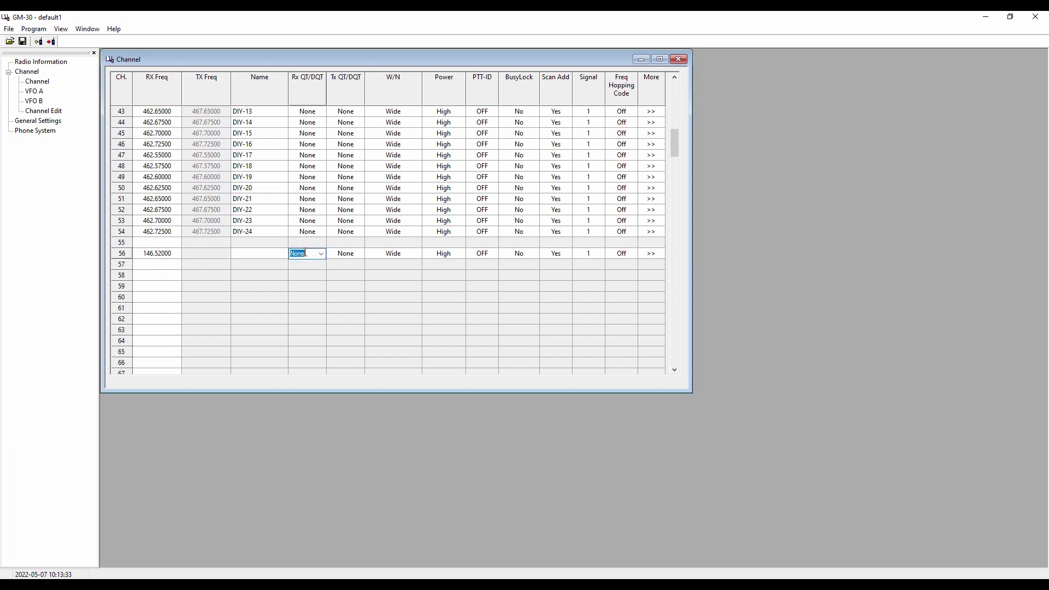
pyautogui.click(303, 288)
pyautogui.click(651, 253)
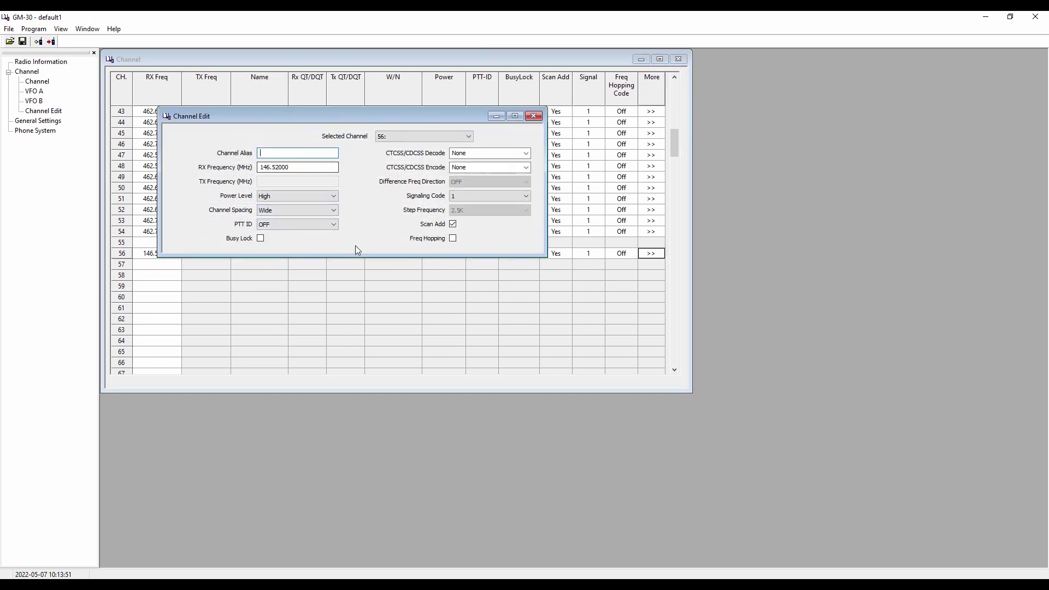
pyautogui.click(534, 117)
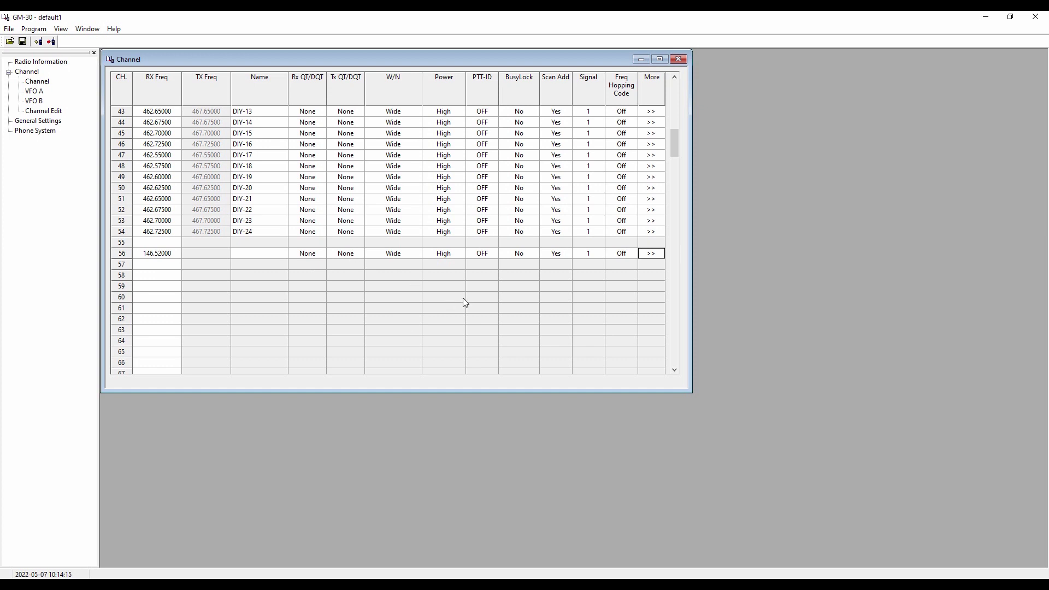
# Check the GMRS and SCAN frequency ranges in Radio Information and close that window
pyautogui.click(163, 264)
pyautogui.click(163, 264)
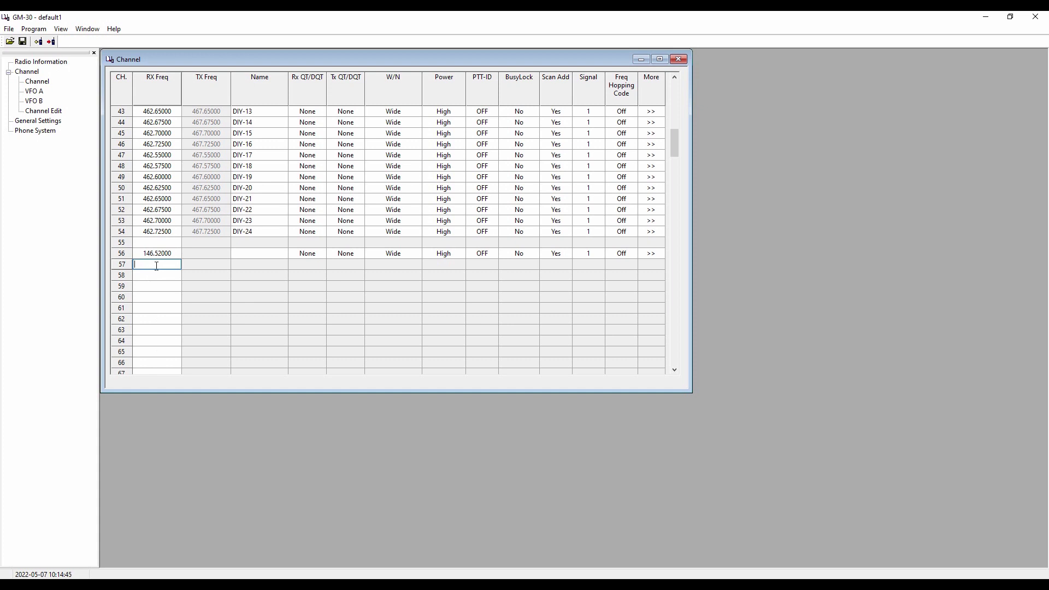
pyautogui.click(42, 62)
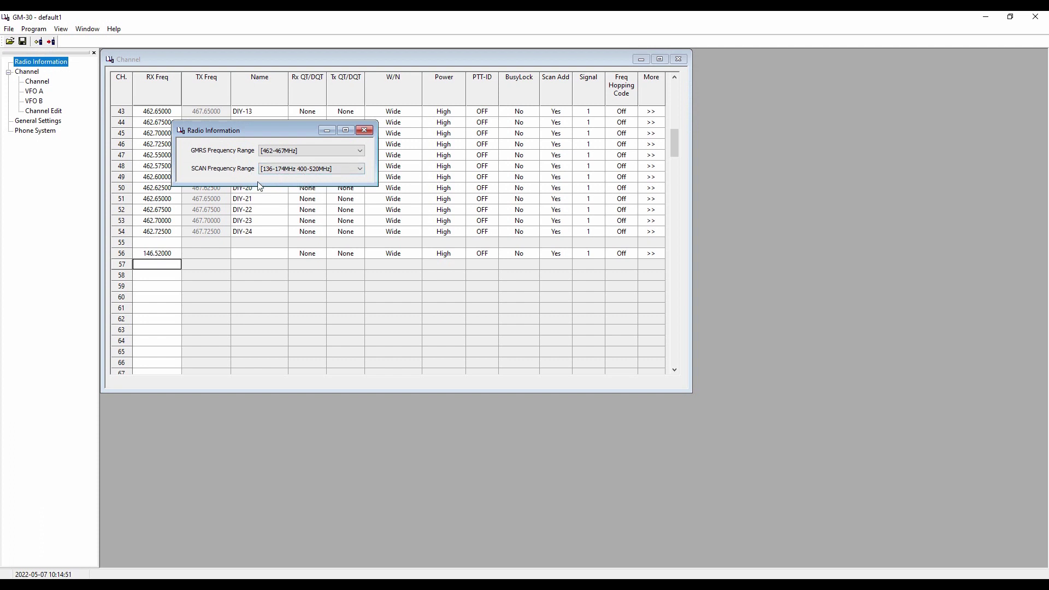
pyautogui.click(363, 129)
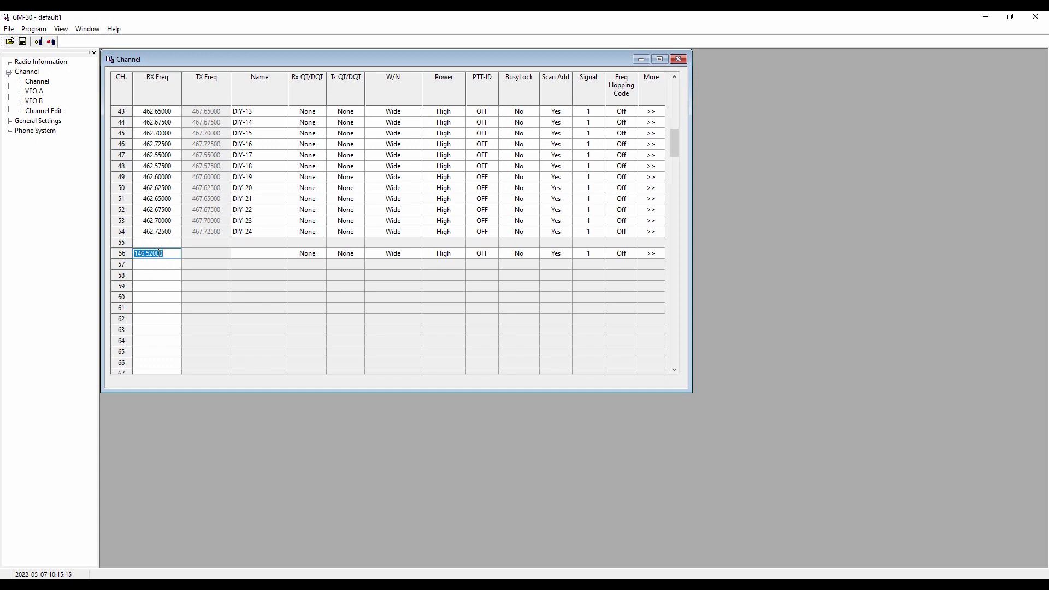
# Clear the RX frequency of channel 56 to empty the row
pyautogui.press('BackSpace')
pyautogui.click(220, 287)
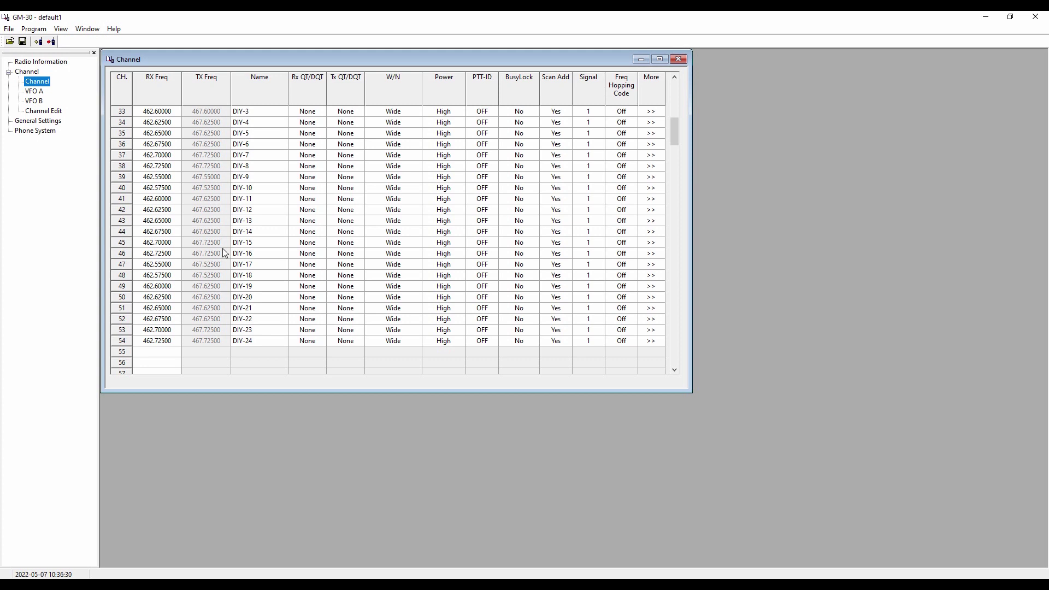
# View the Save As dialog for the radio program data file and cancel it without saving
pyautogui.click(8, 30)
pyautogui.moveTo(33, 29)
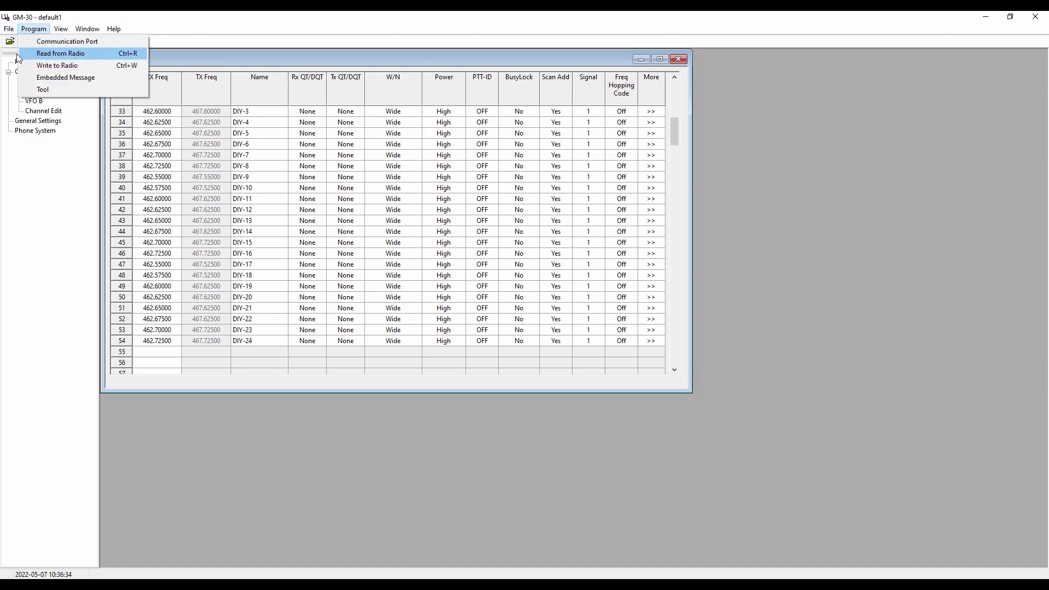
pyautogui.click(31, 65)
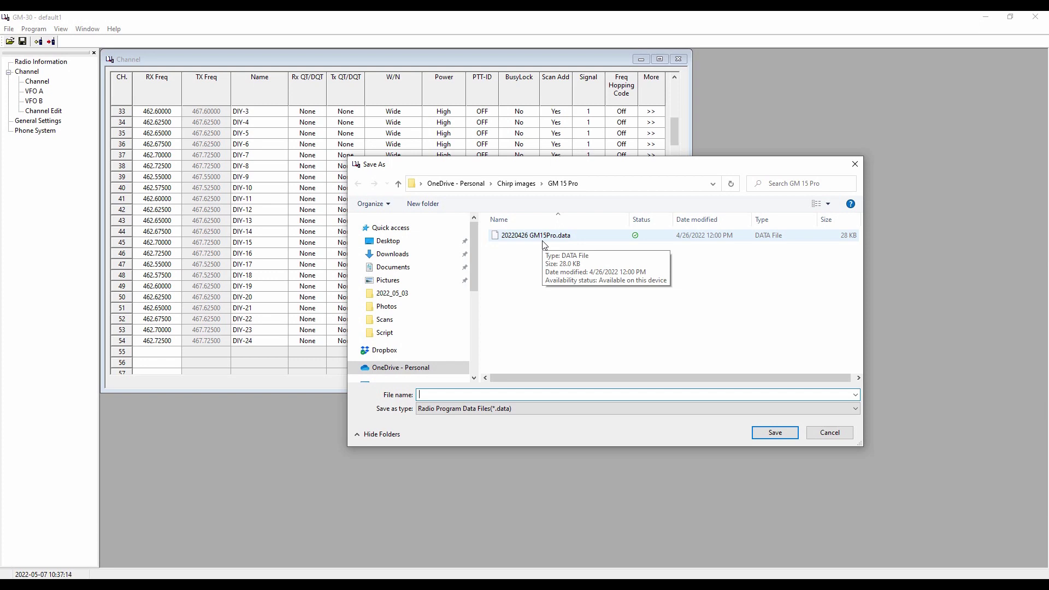
pyautogui.click(830, 432)
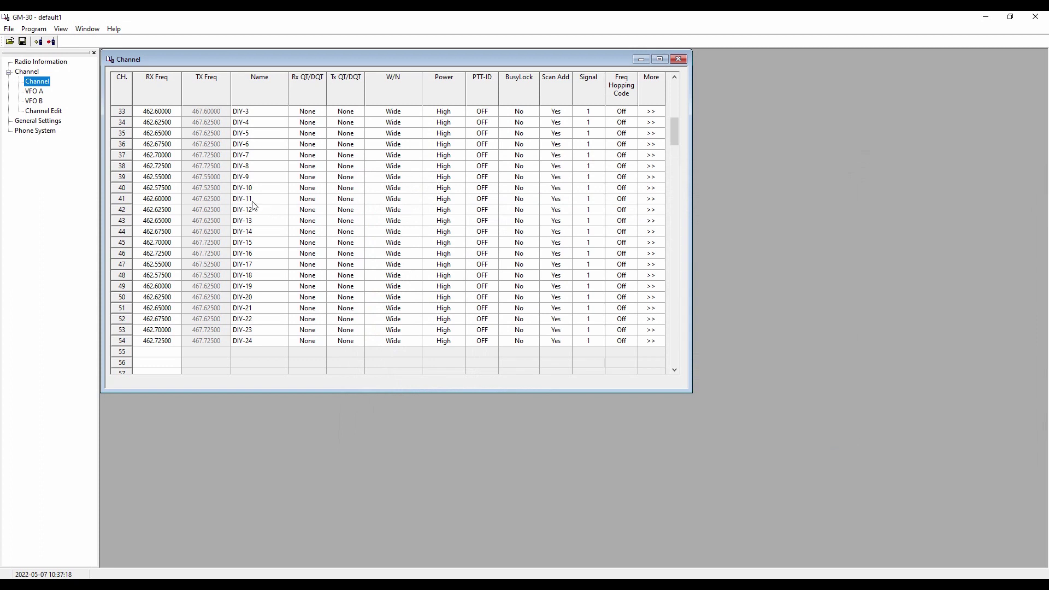
# Write the programmed data to the radio and acknowledge the completion message
pyautogui.click(33, 30)
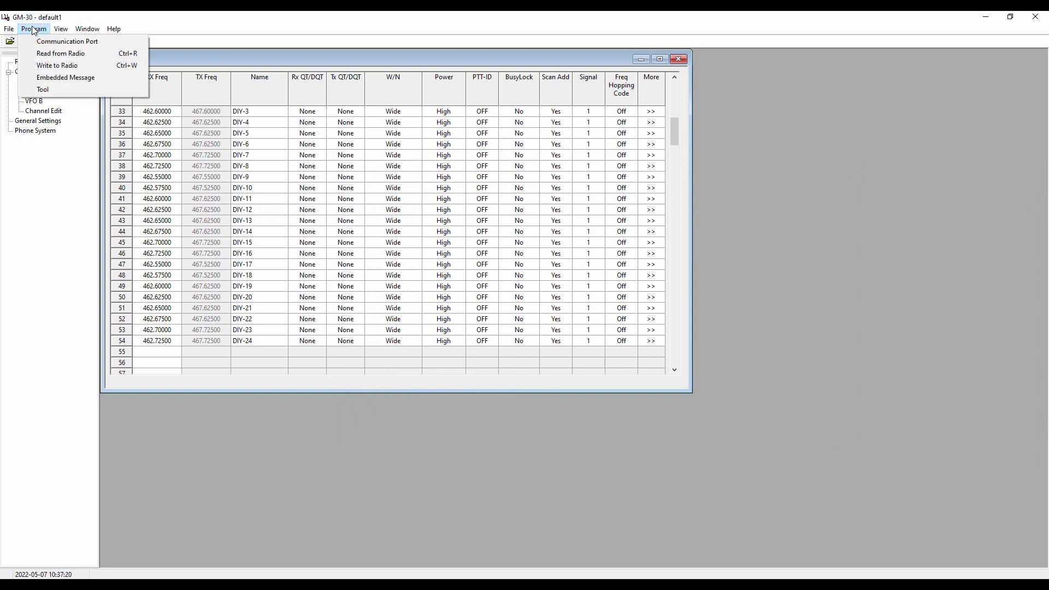
pyautogui.click(73, 66)
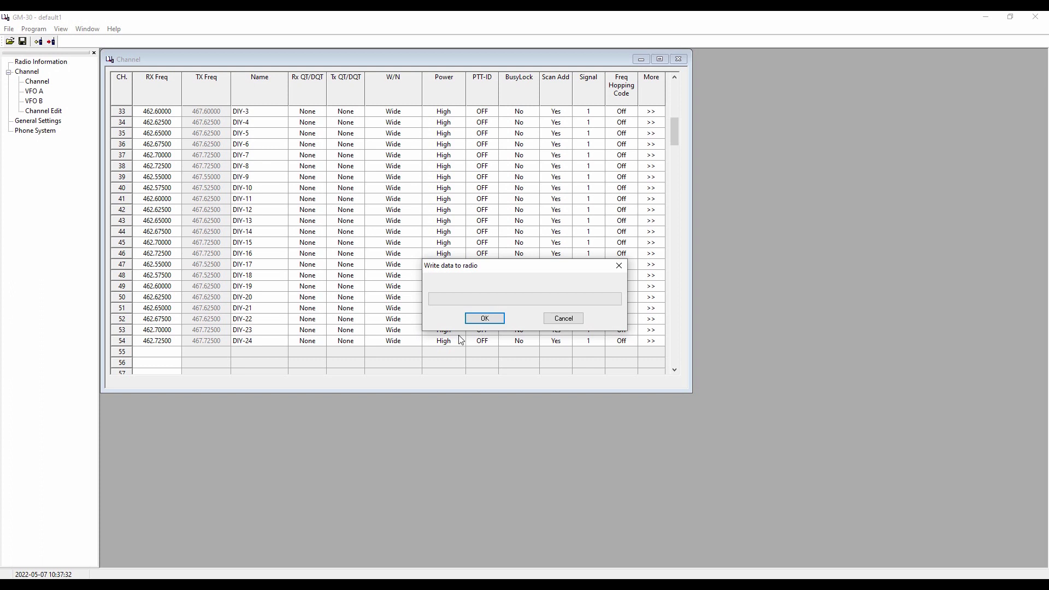
pyautogui.click(488, 318)
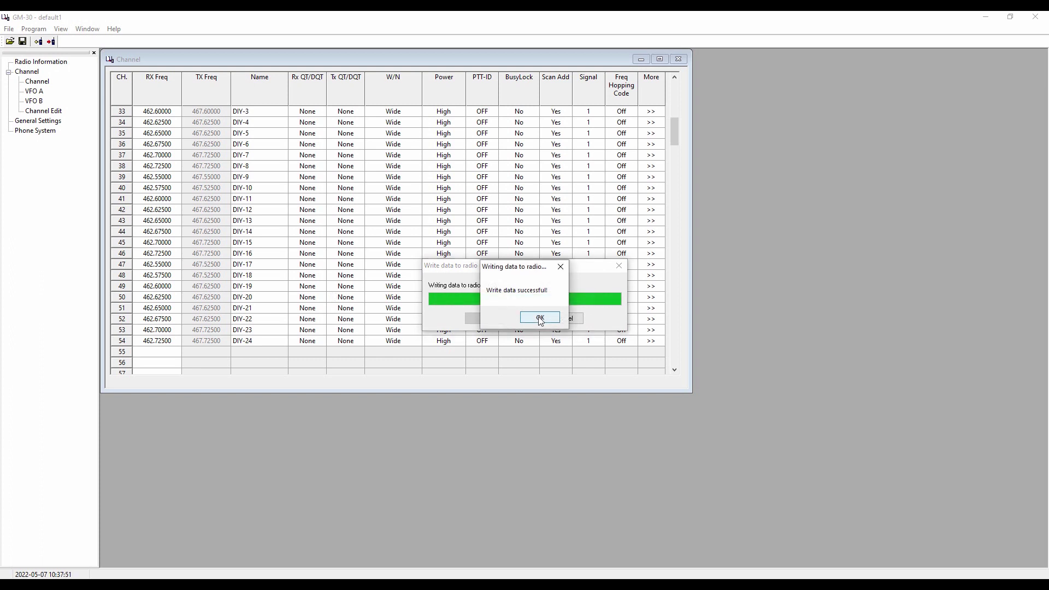
pyautogui.click(540, 318)
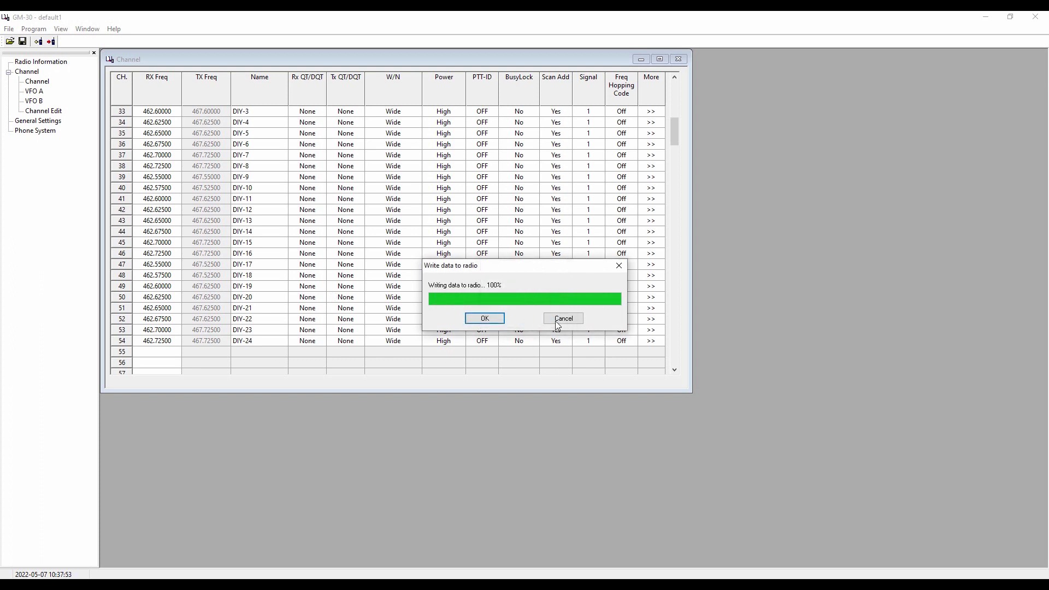
# Close the write-to-radio dialog and review the channel list from channel 1 through the repeater, DIY and empty rows down to channel 250
pyautogui.click(560, 319)
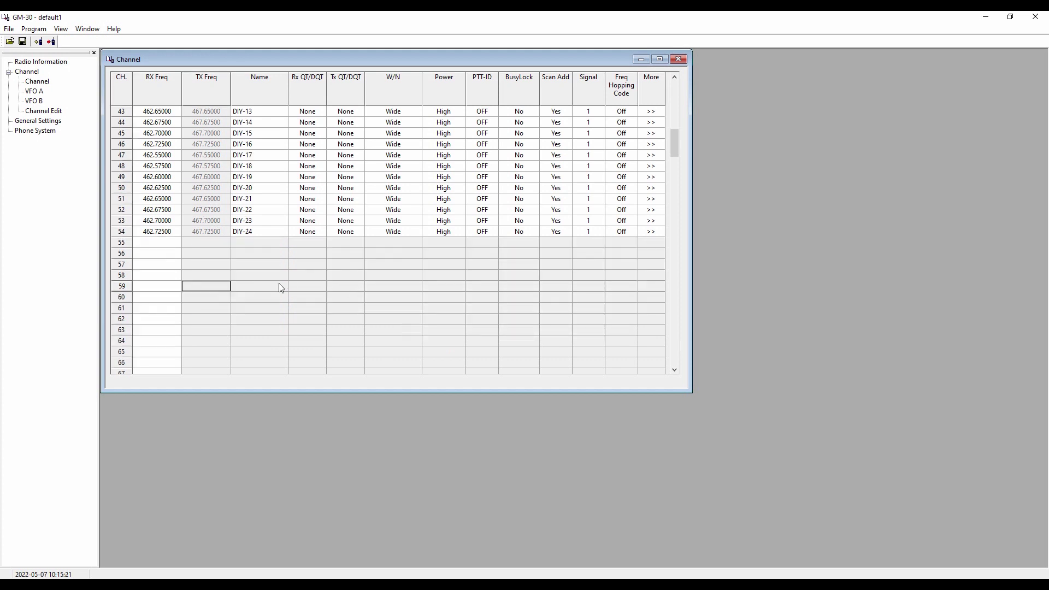
pyautogui.scroll(6, 279, 283)
pyautogui.scroll(5, 280, 229)
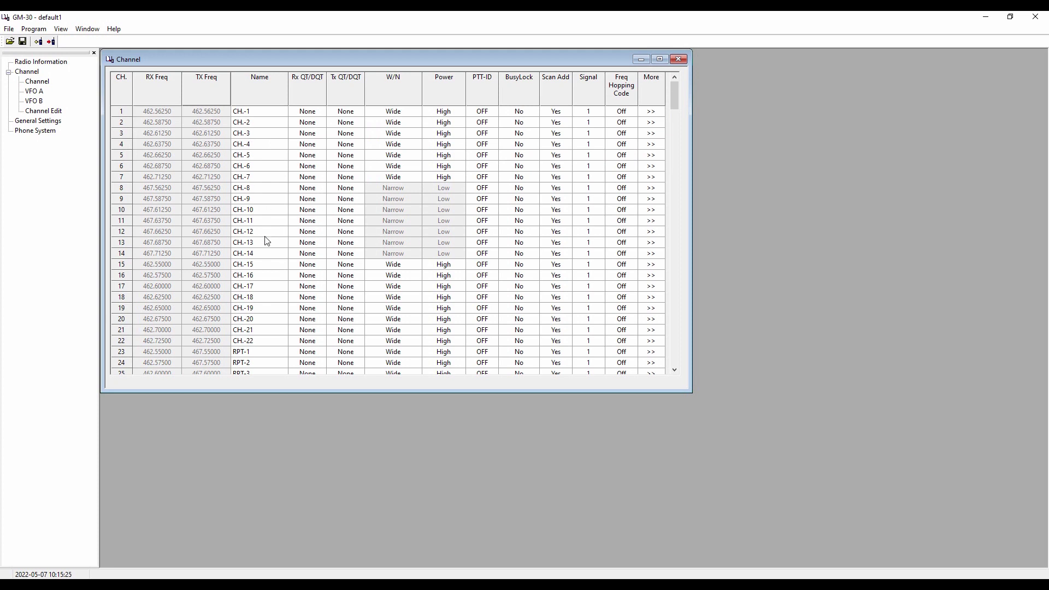
pyautogui.scroll(-5, 269, 263)
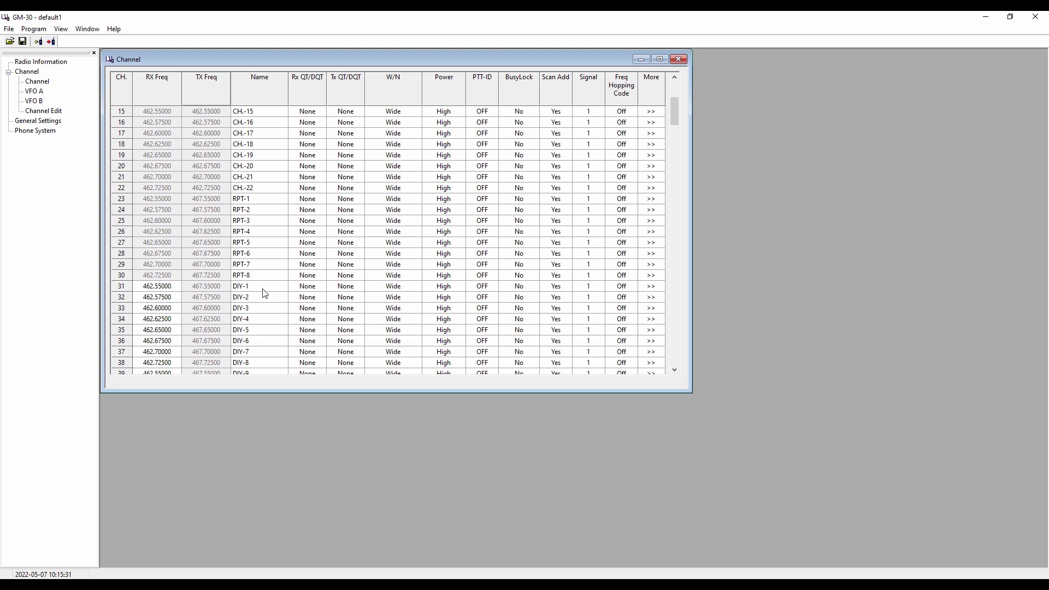
pyautogui.scroll(-7, 265, 293)
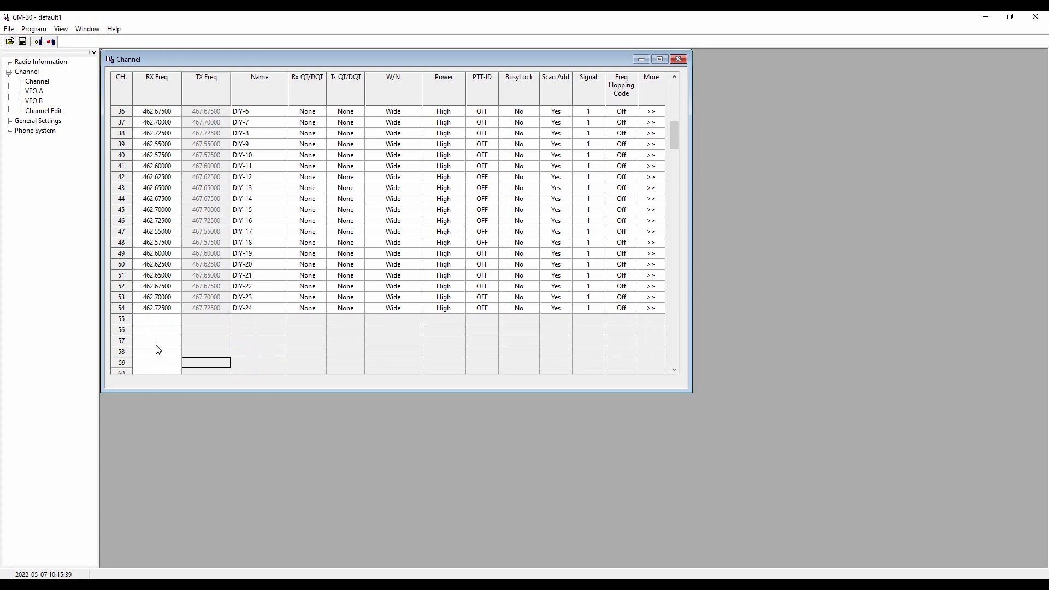
pyautogui.scroll(-5, 158, 349)
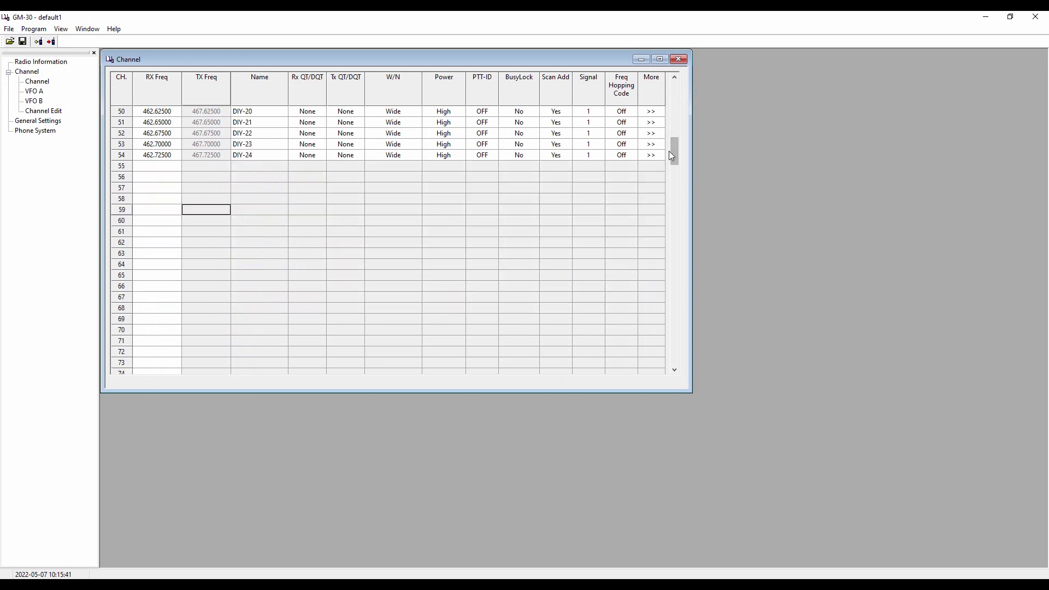
pyautogui.moveTo(676, 158)
pyautogui.mouseDown()
pyautogui.moveTo(693, 323)
pyautogui.moveTo(687, 378)
pyautogui.mouseUp()
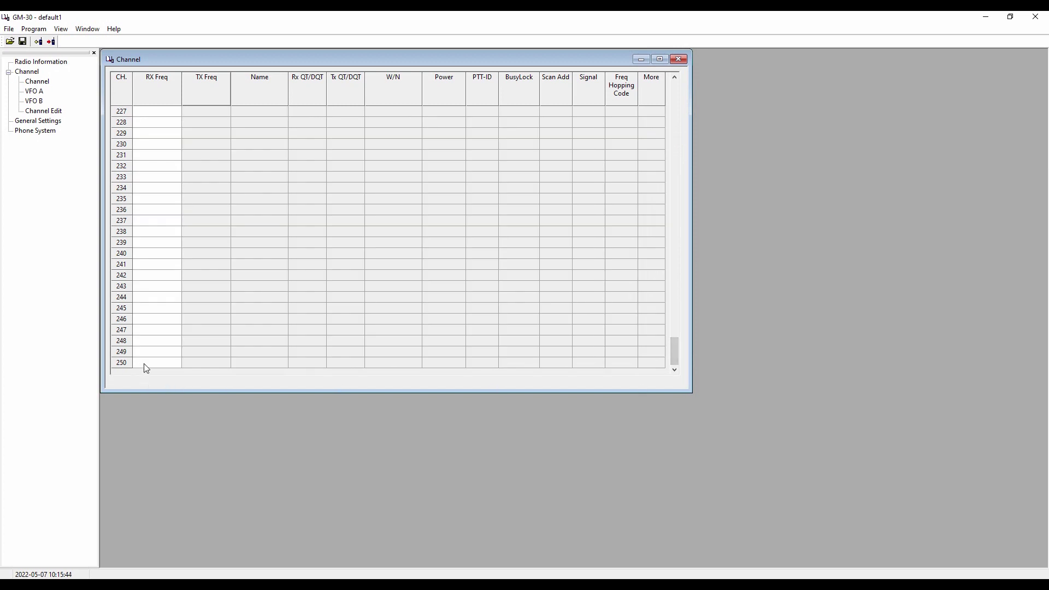